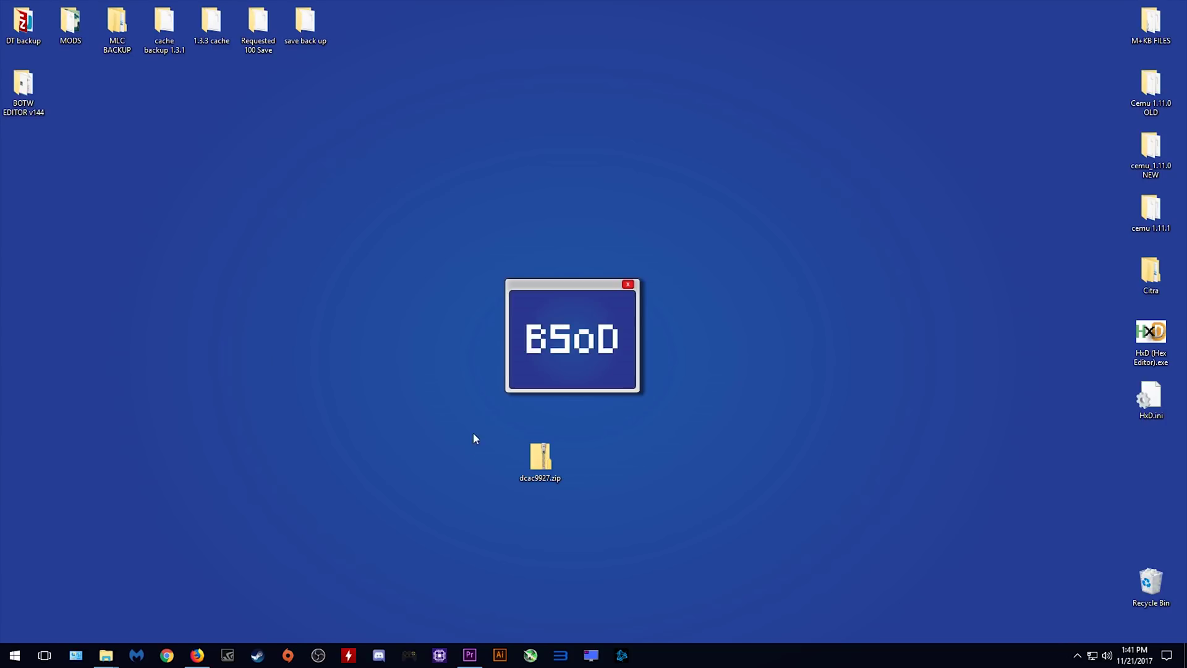
Extract dcac9927.zip onto the desktop with 7-Zip's Extract Here.
{"action": "left_click", "coordinate": [541, 460]}
{"action": "right_click", "coordinate": [546, 465]}
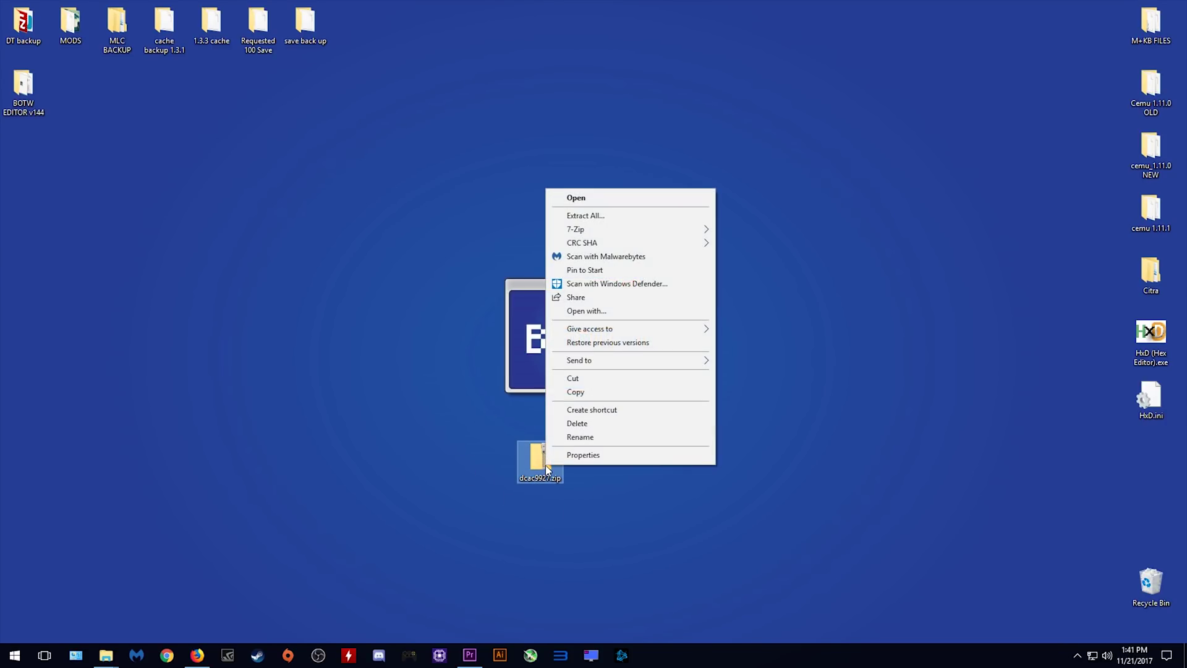
{"action": "mouse_move", "coordinate": [670, 228]}
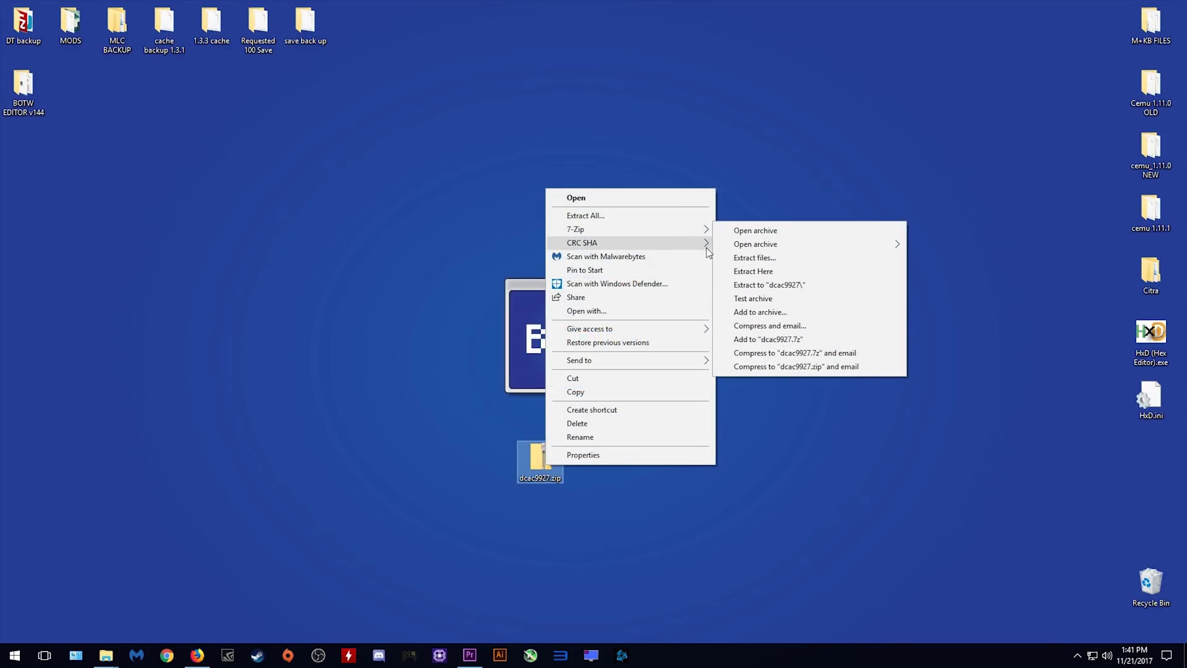
{"action": "left_click", "coordinate": [758, 272]}
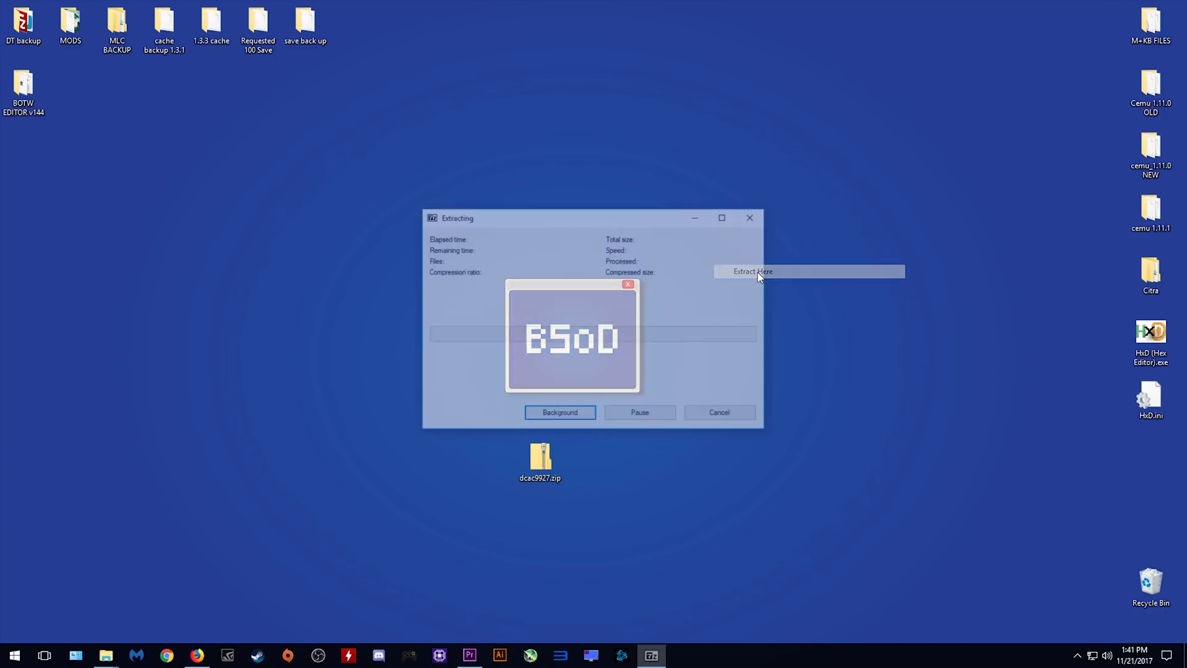
Rearrange the desktop so dcac9927.zip is upper left and dcac9927.bin sits near the centre.
{"action": "left_click_drag", "start_coordinate": [550, 468], "coordinate": [128, 153]}
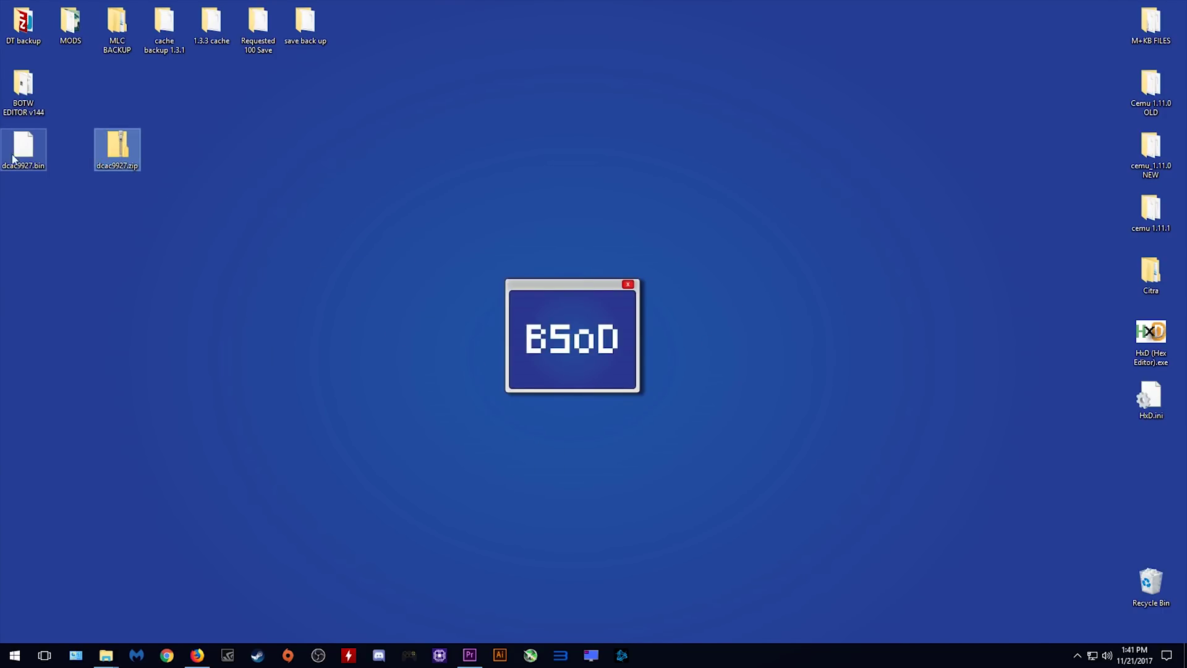
{"action": "left_click_drag", "start_coordinate": [19, 156], "coordinate": [533, 217]}
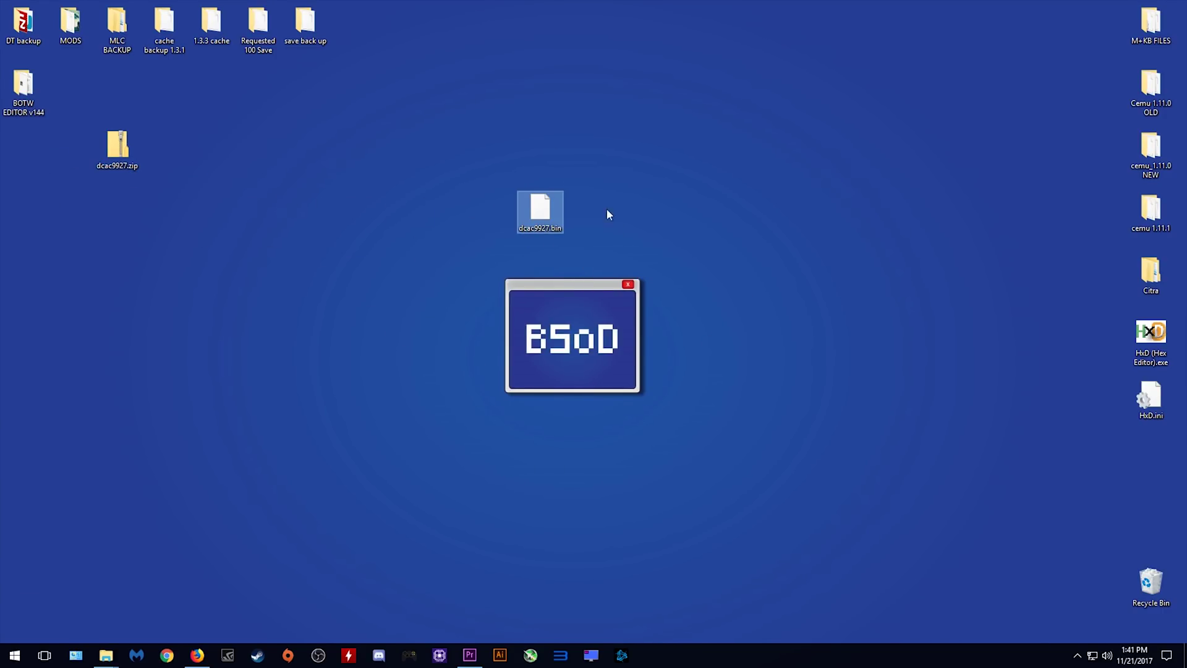
{"action": "left_click", "coordinate": [481, 199]}
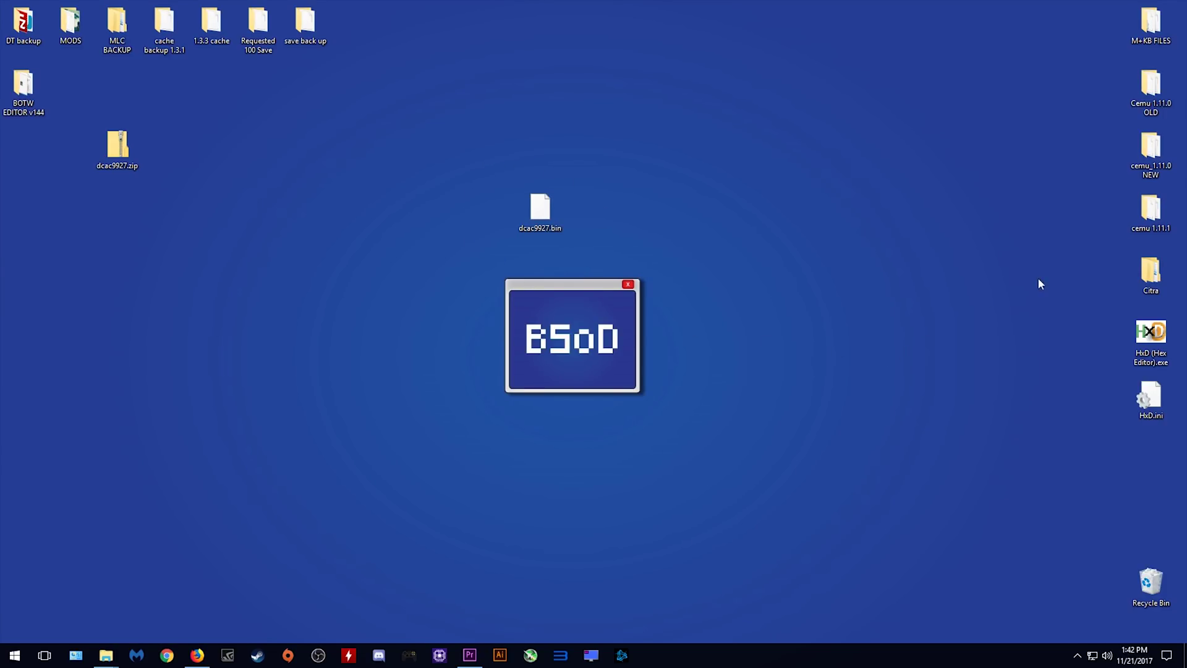
Drag dcac9927.bin into cemu 1.11.1\shaderCache\transferable, then go back up to cemu 1.11.1.
{"action": "double_click", "coordinate": [1150, 210]}
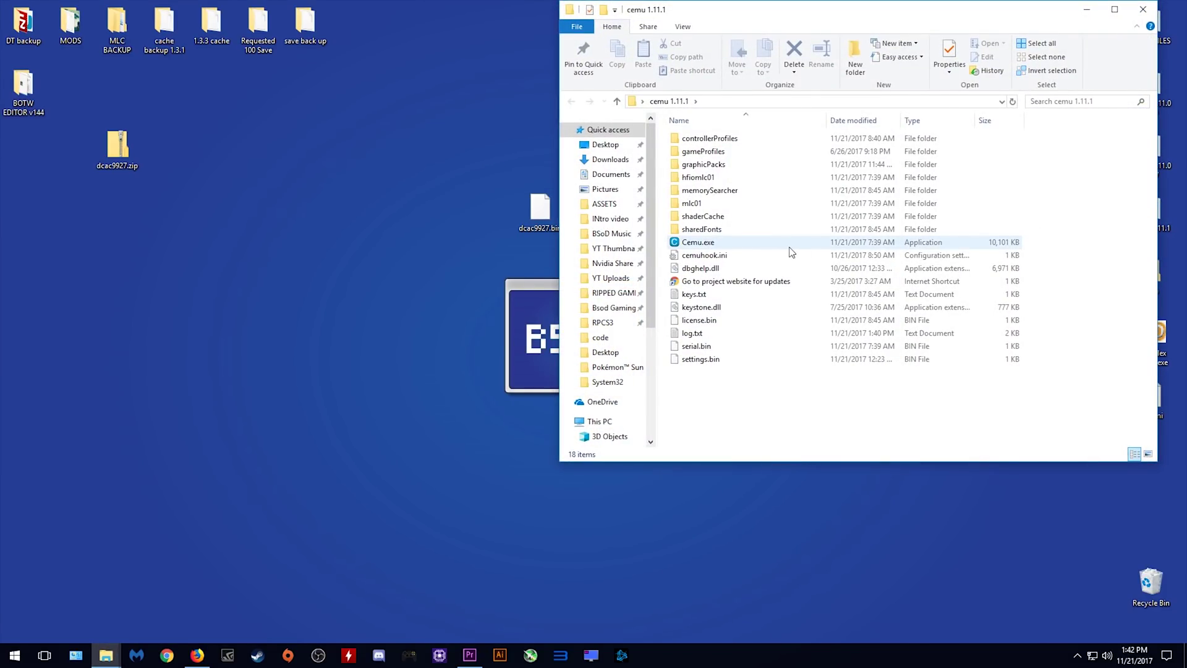
{"action": "double_click", "coordinate": [725, 218]}
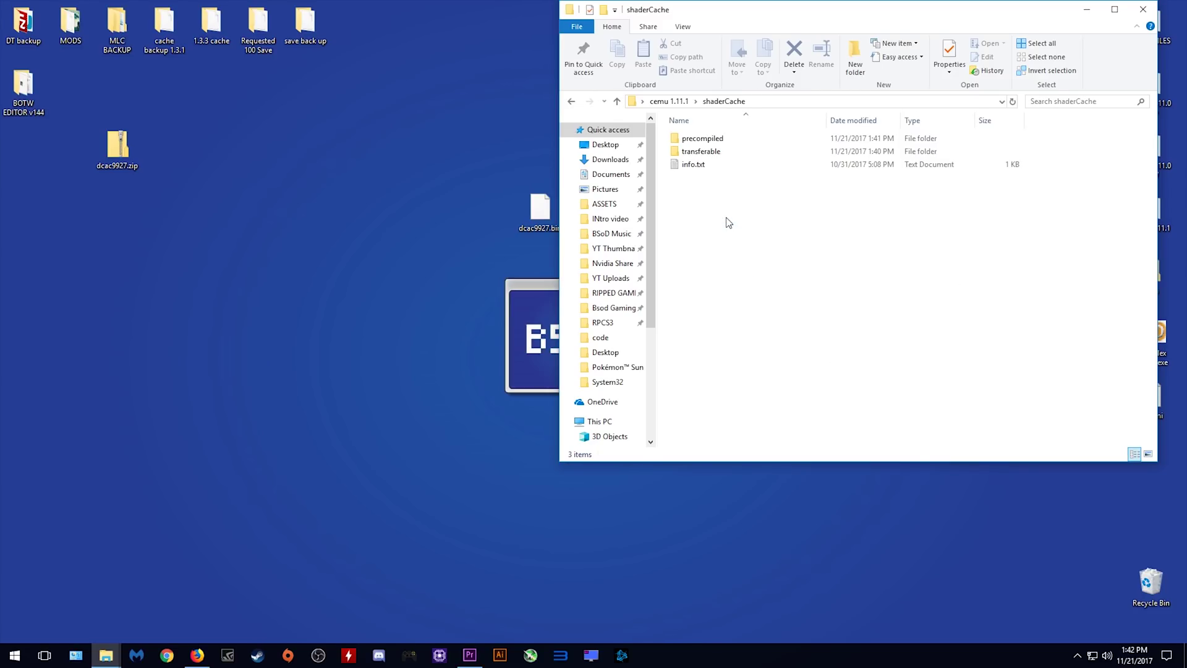
{"action": "double_click", "coordinate": [721, 154]}
{"action": "left_click_drag", "start_coordinate": [539, 209], "coordinate": [779, 207]}
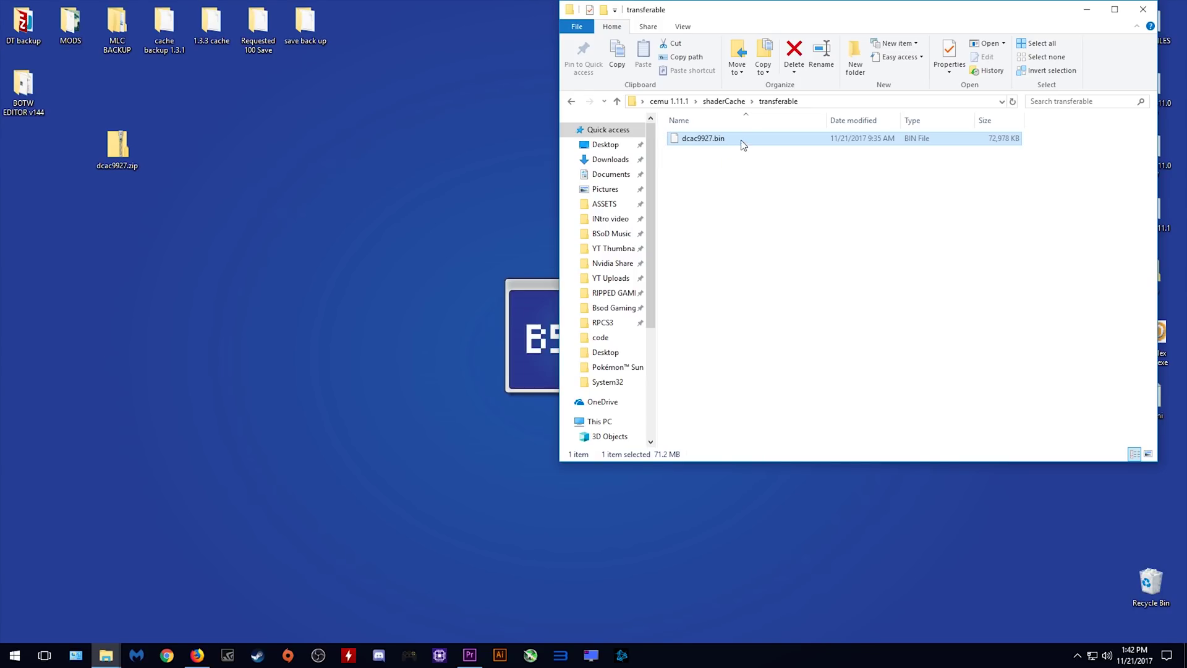
{"action": "left_click", "coordinate": [574, 105]}
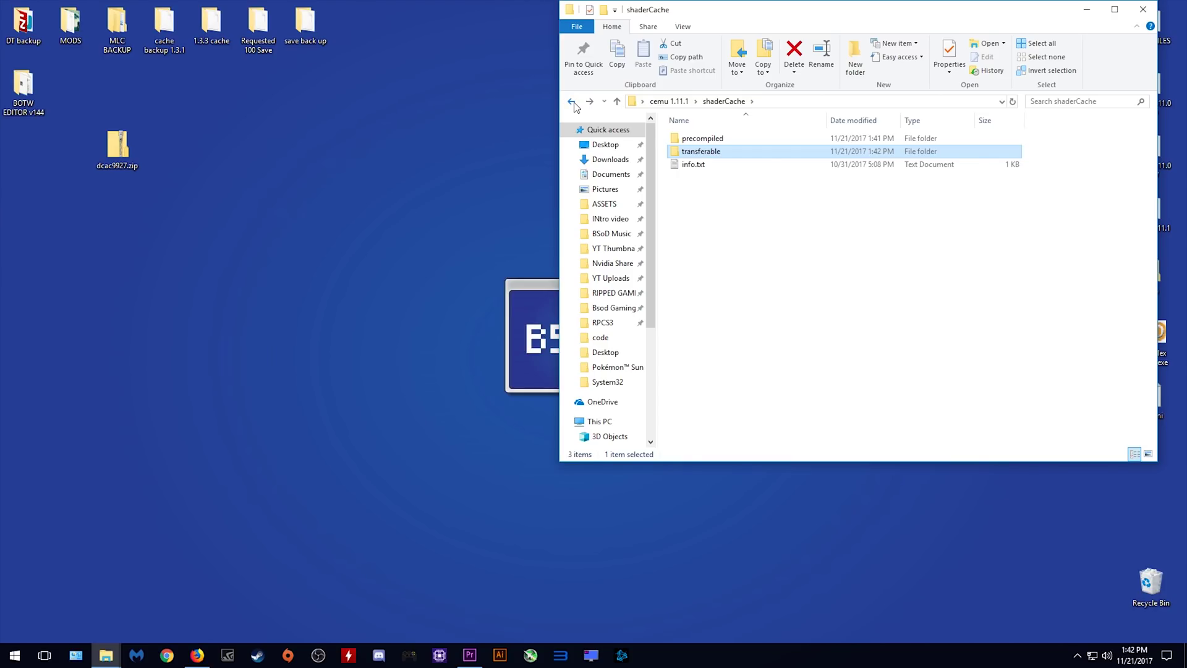
{"action": "left_click", "coordinate": [574, 104]}
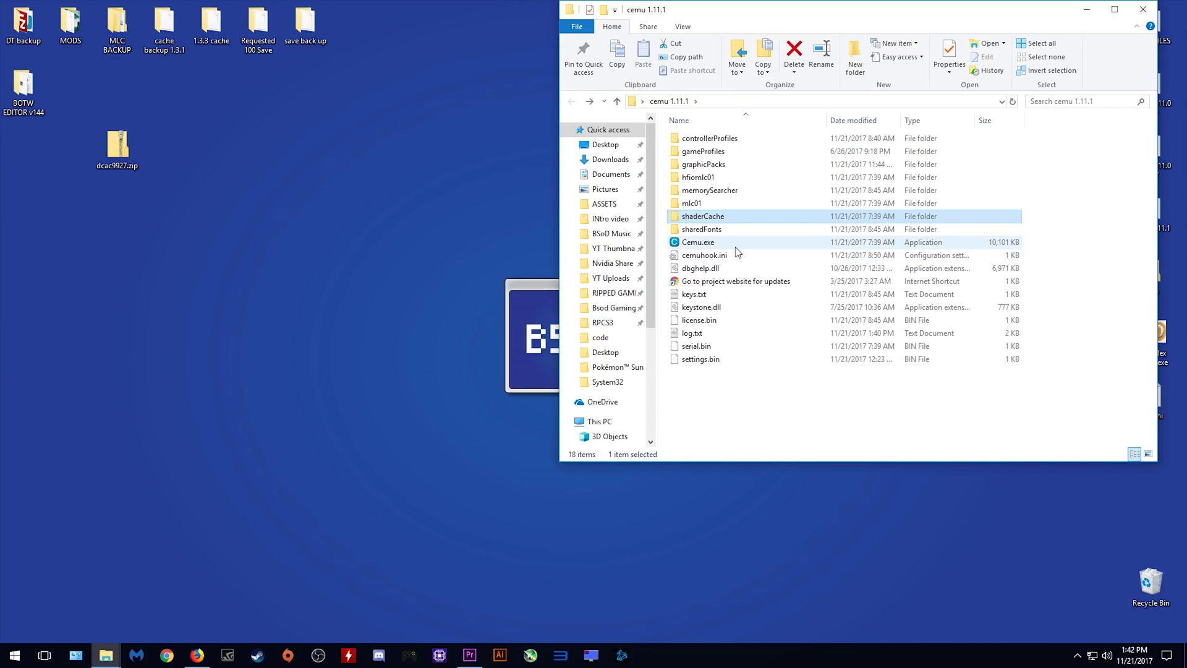
Run Cemu.exe, load U-King.rpx so shaders compile to 1317/9135, then close Cemu.
{"action": "left_click", "coordinate": [714, 247]}
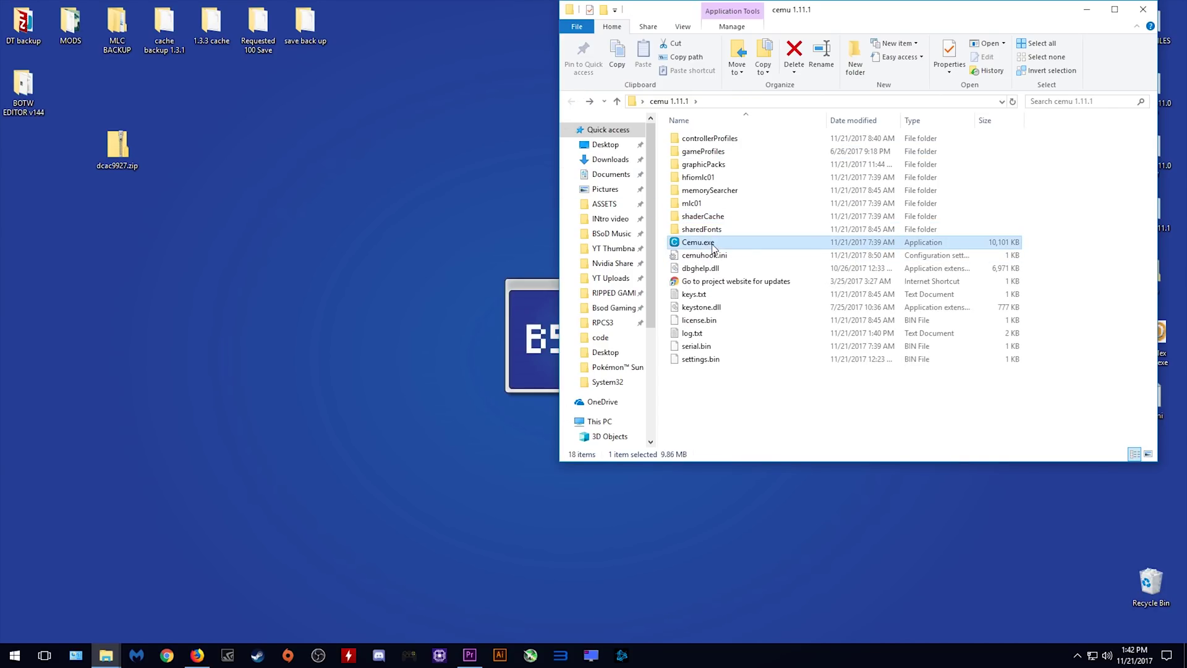
{"action": "double_click", "coordinate": [714, 248]}
{"action": "left_click", "coordinate": [46, 55]}
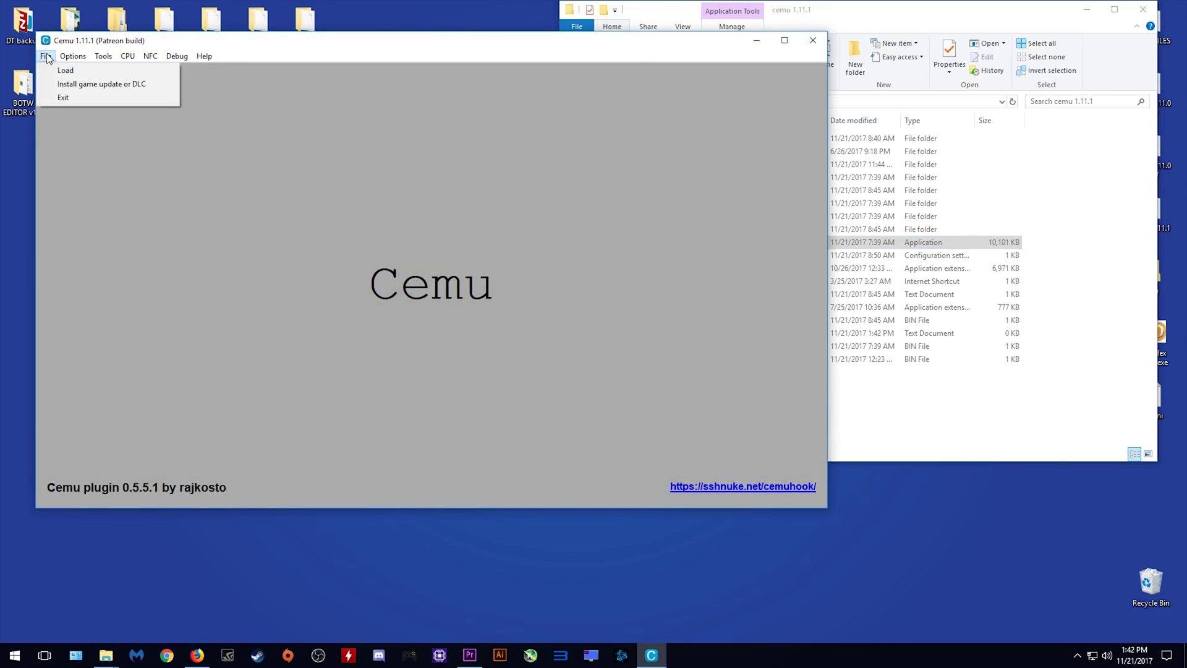
{"action": "left_click", "coordinate": [62, 69]}
{"action": "double_click", "coordinate": [185, 149]}
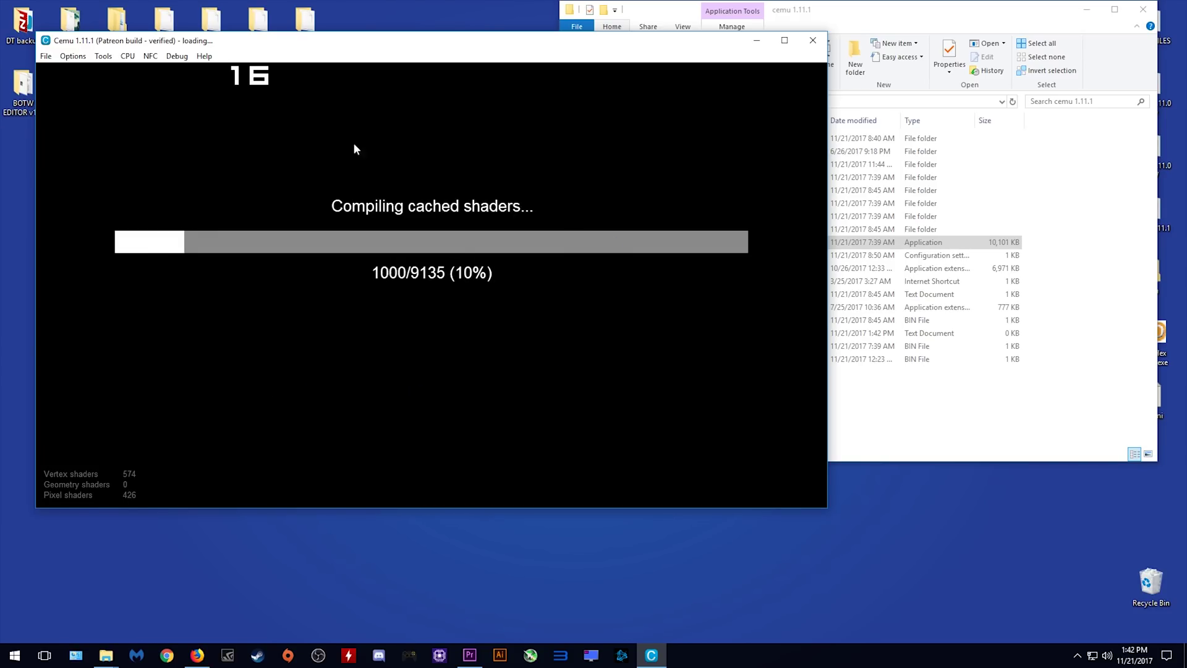
{"action": "left_click", "coordinate": [813, 41]}
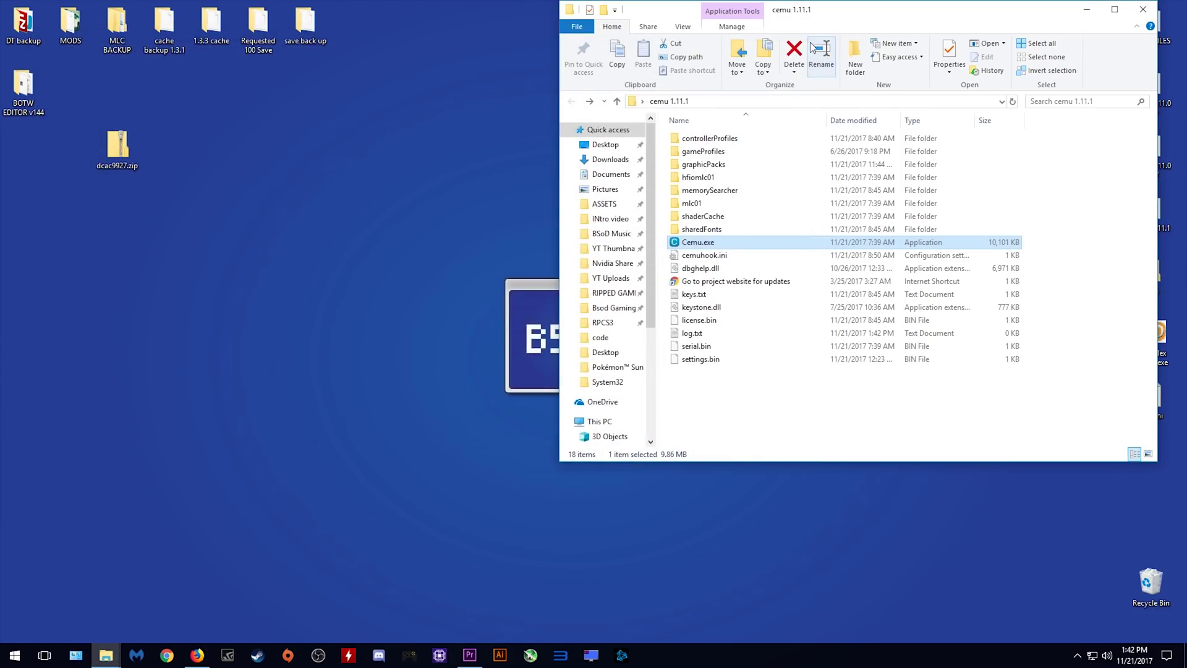
Open log.txt in Notepad beside Explorer, then open shaderCache\transferable.
{"action": "double_click", "coordinate": [713, 333]}
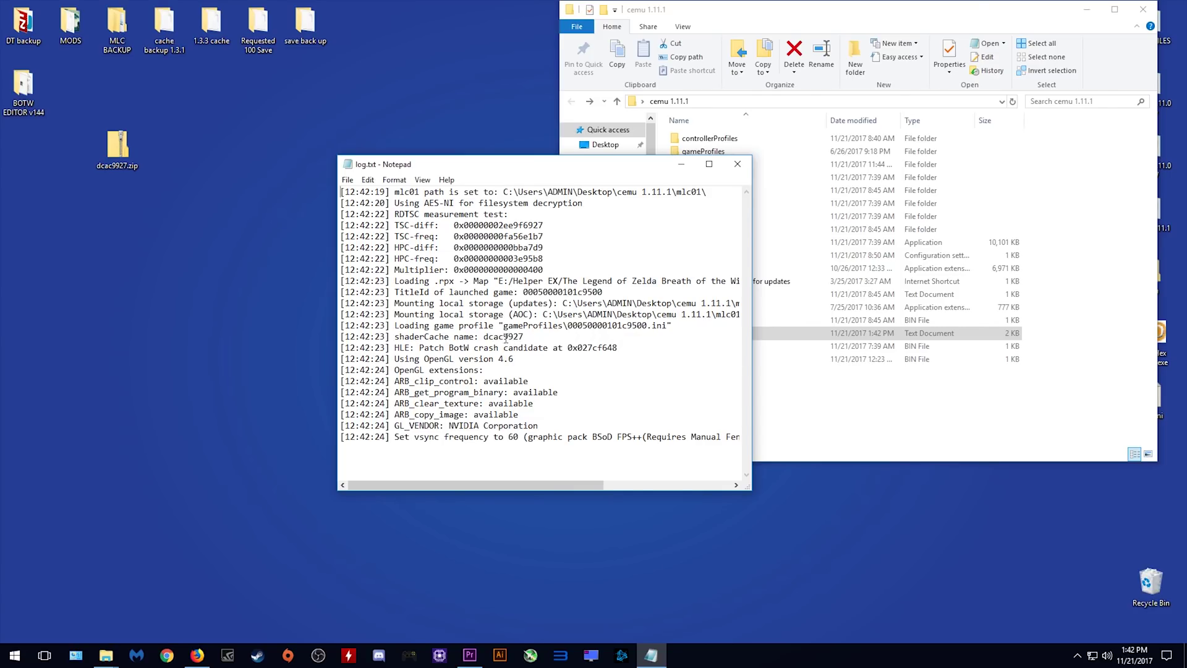
{"action": "left_click_drag", "start_coordinate": [554, 165], "coordinate": [336, 168]}
{"action": "double_click", "coordinate": [717, 217]}
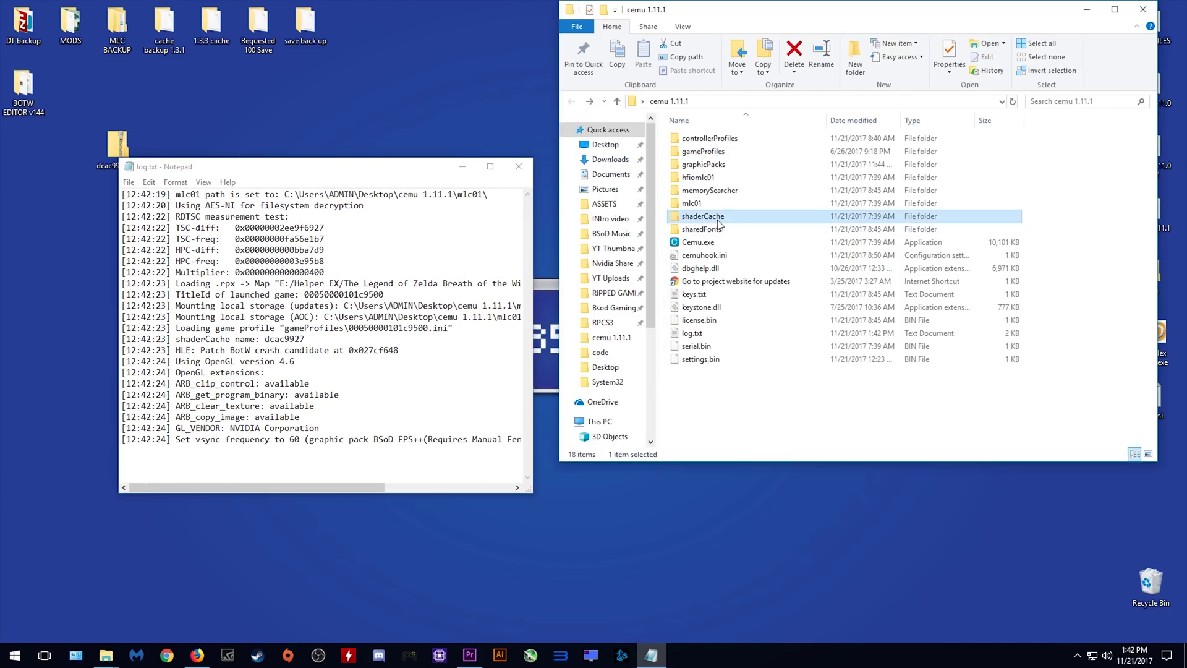
{"action": "double_click", "coordinate": [712, 151]}
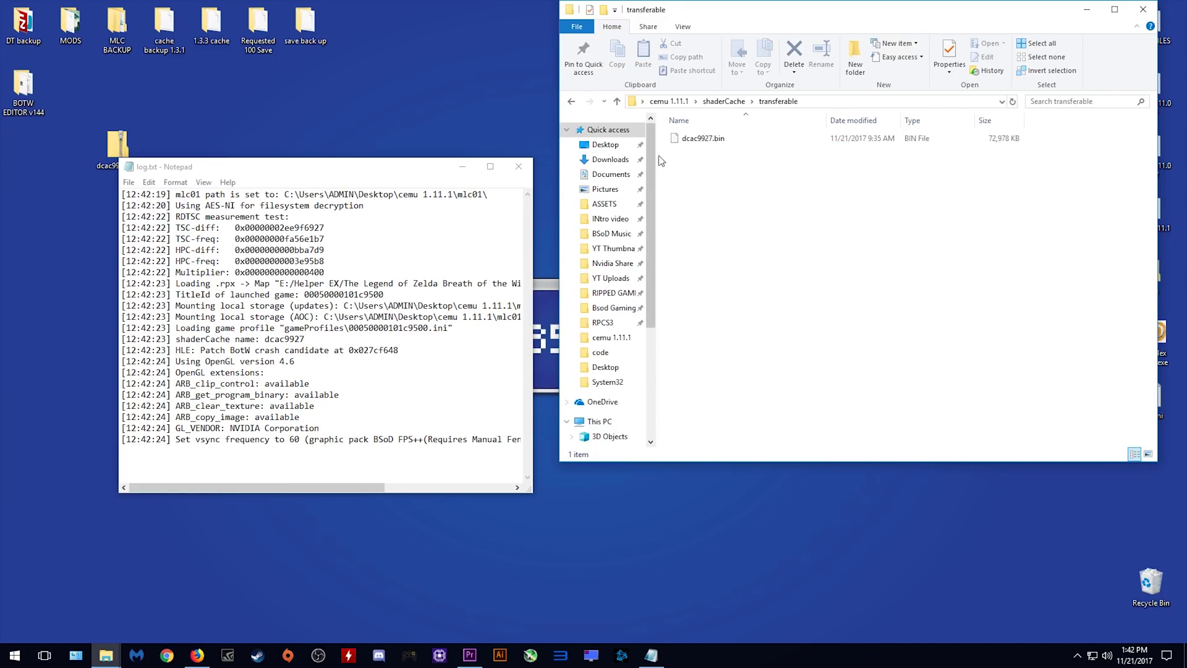
Copy the shaderCache name dcac9927 from the log and paste it as the .bin file's name.
{"action": "double_click", "coordinate": [284, 339]}
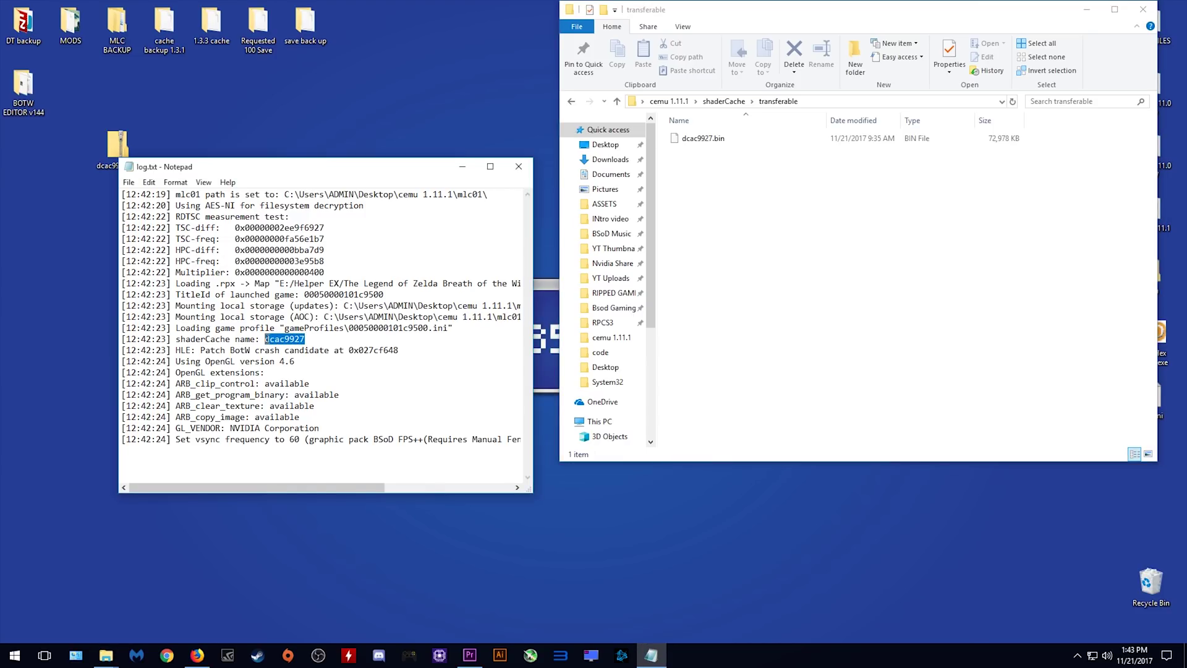
{"action": "right_click", "coordinate": [273, 341]}
{"action": "left_click", "coordinate": [290, 380]}
{"action": "left_click", "coordinate": [699, 140]}
{"action": "right_click", "coordinate": [698, 141]}
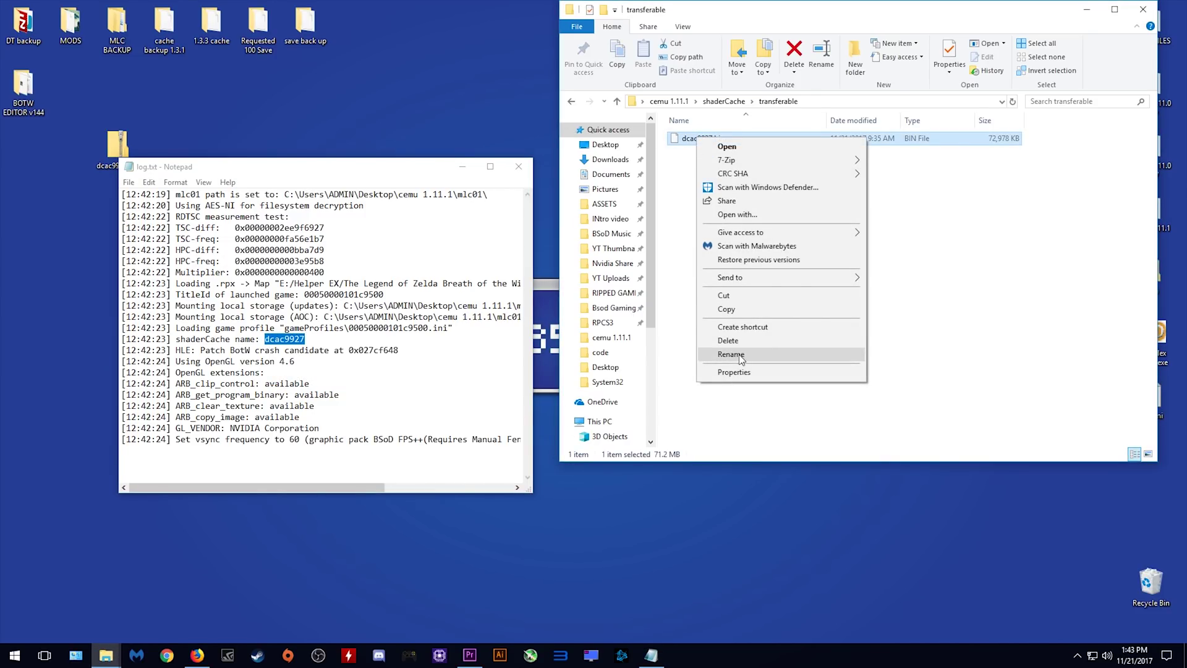
{"action": "left_click", "coordinate": [720, 356]}
{"action": "right_click", "coordinate": [701, 133]}
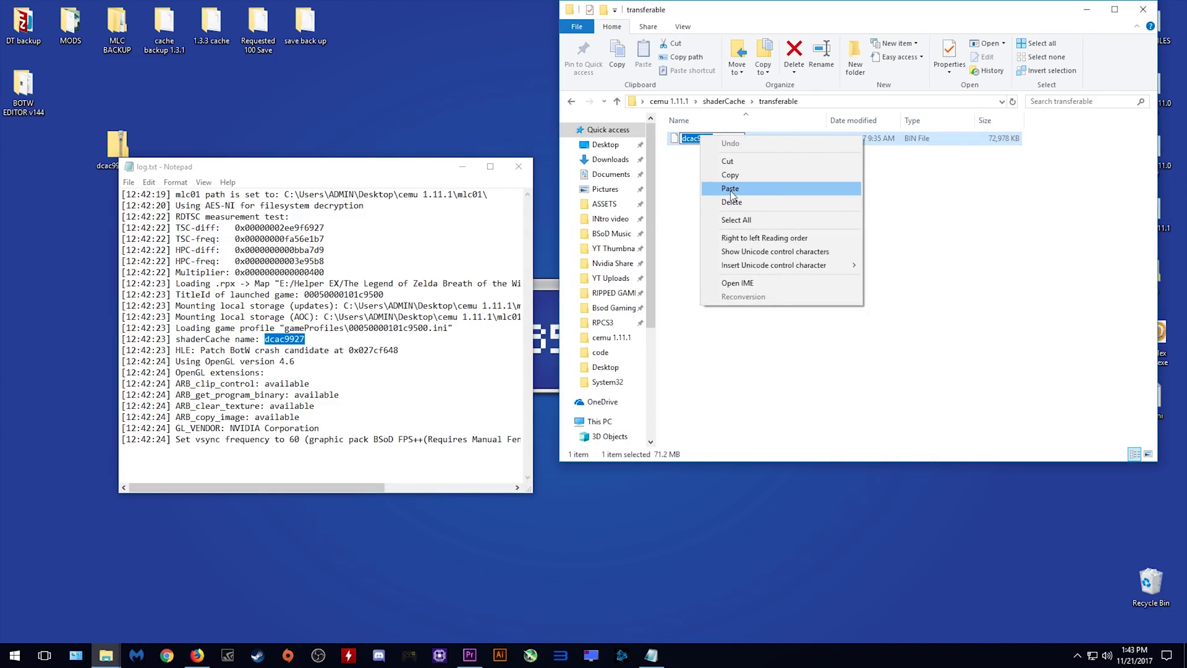
{"action": "left_click", "coordinate": [723, 187]}
{"action": "left_click", "coordinate": [758, 272]}
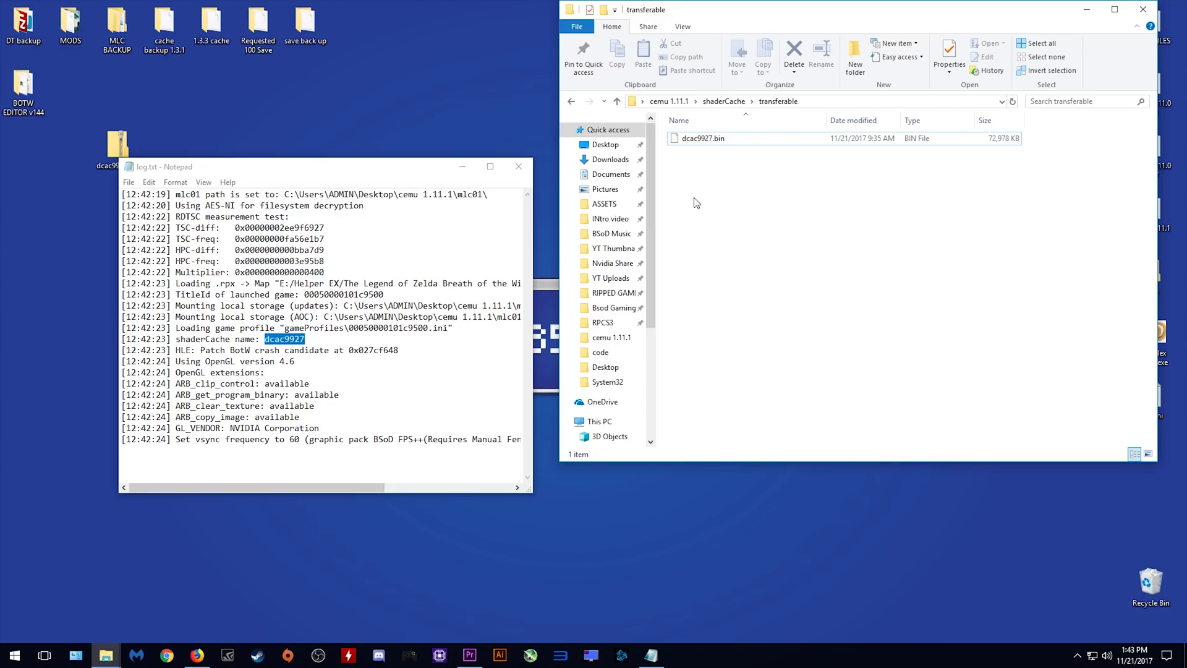
Close the log in Notepad and go back up to the cemu 1.11.1 folder.
{"action": "left_click", "coordinate": [519, 167]}
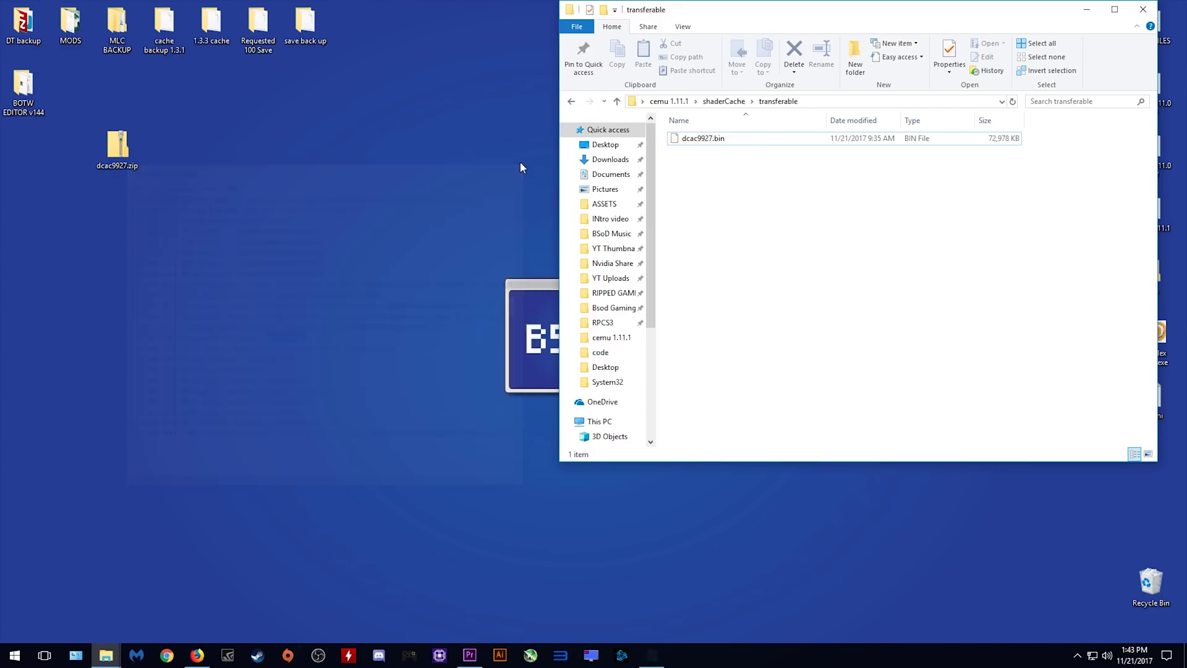
{"action": "left_click", "coordinate": [571, 101]}
{"action": "left_click", "coordinate": [571, 102]}
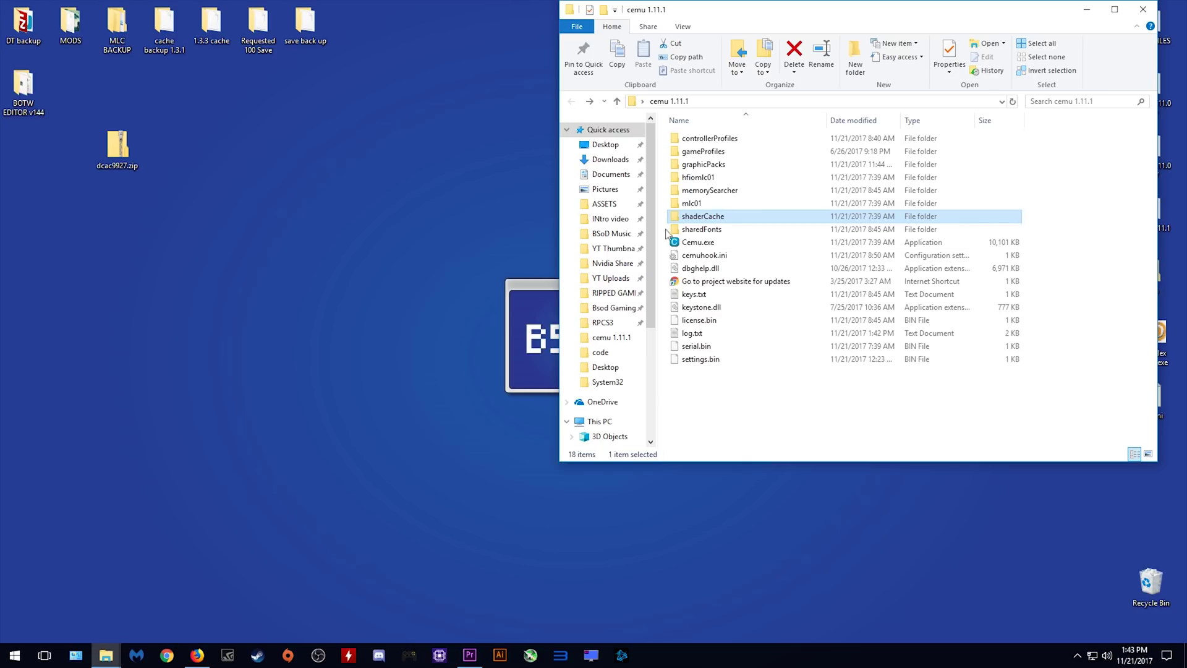
{"action": "left_click", "coordinate": [783, 413]}
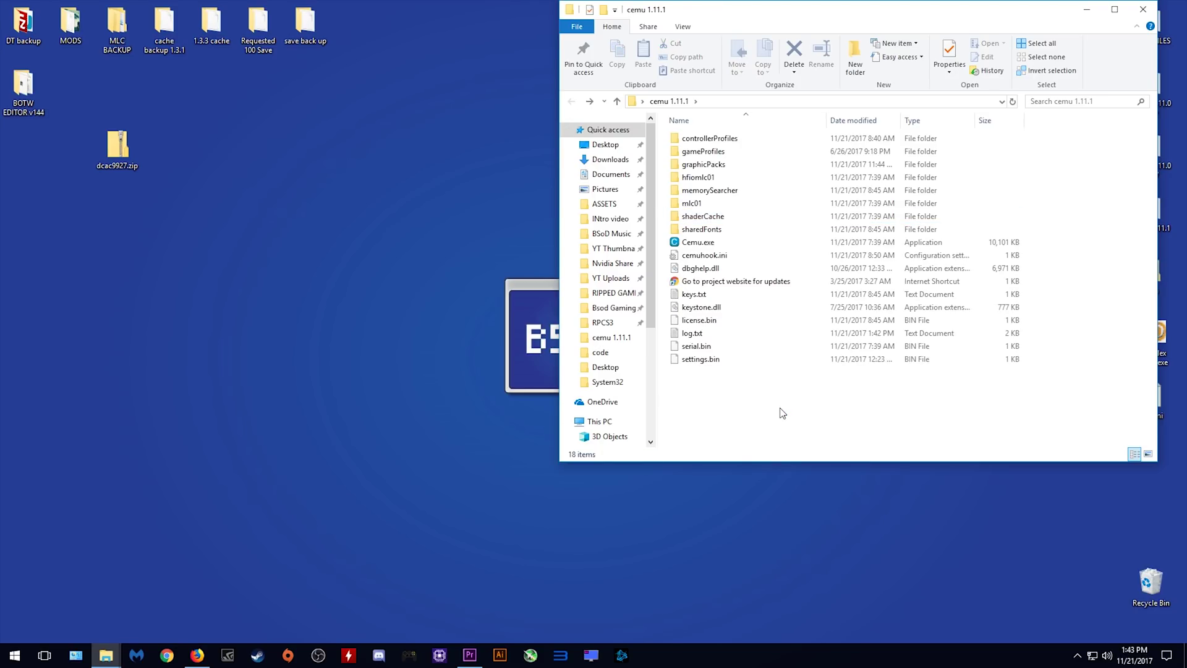
{"action": "double_click", "coordinate": [719, 156]}
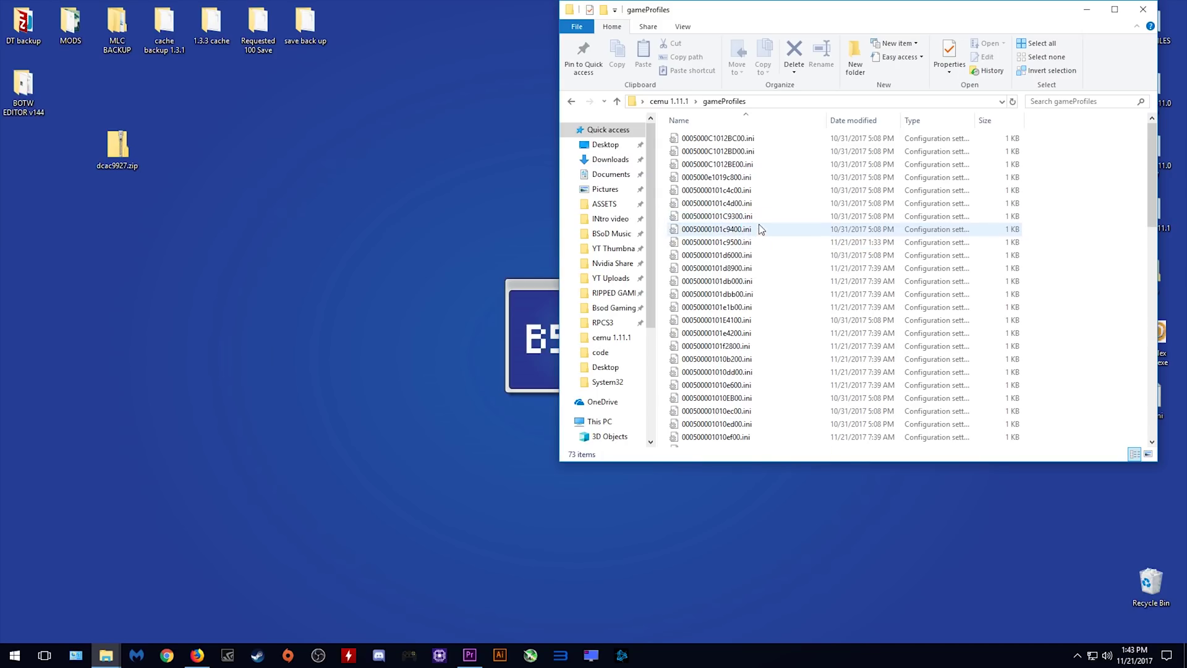
{"action": "double_click", "coordinate": [725, 242]}
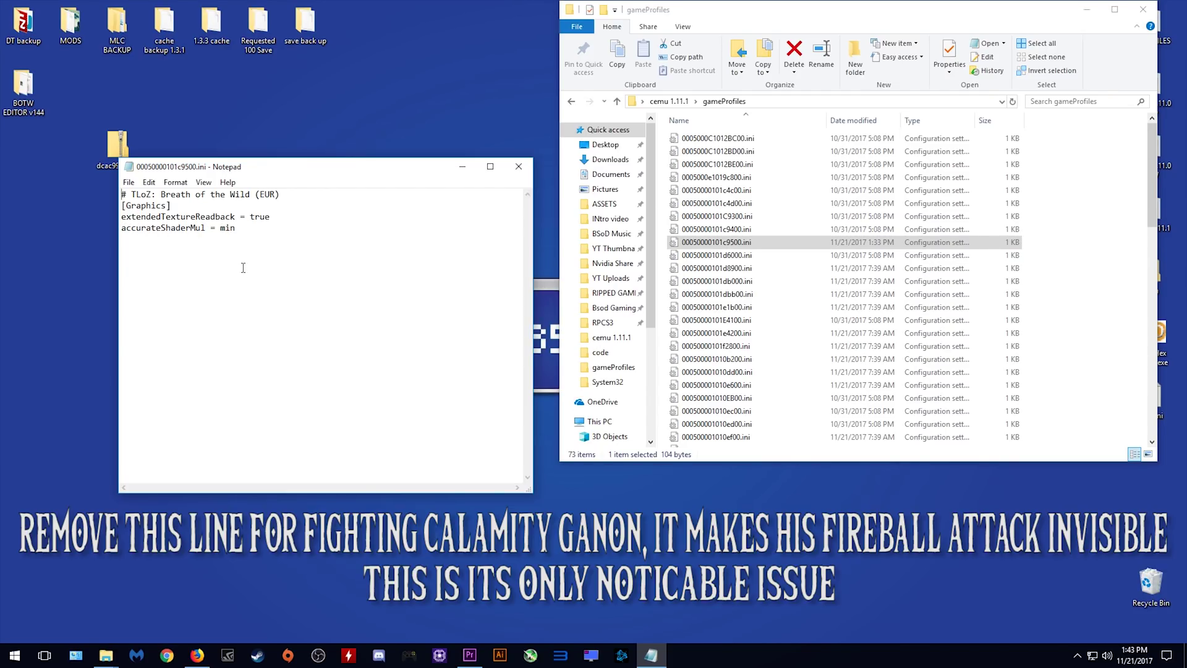
{"action": "left_click", "coordinate": [129, 181]}
{"action": "left_click", "coordinate": [147, 221]}
{"action": "left_click", "coordinate": [518, 167]}
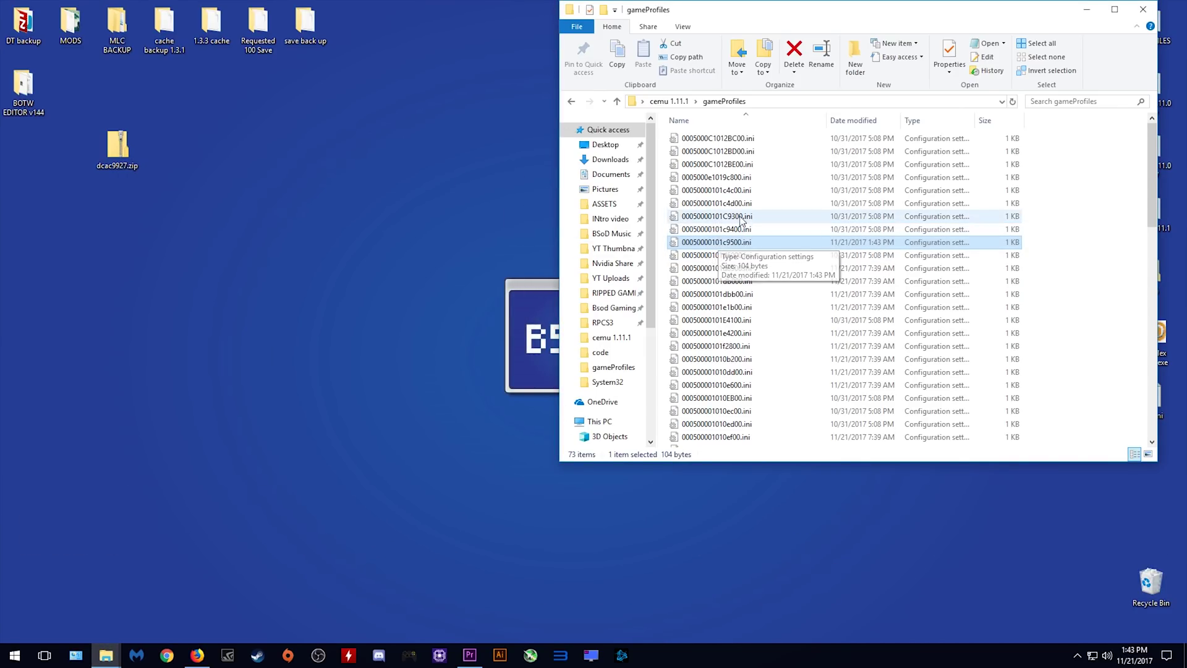
{"action": "key", "text": "BackSpace"}
{"action": "double_click", "coordinate": [713, 333]}
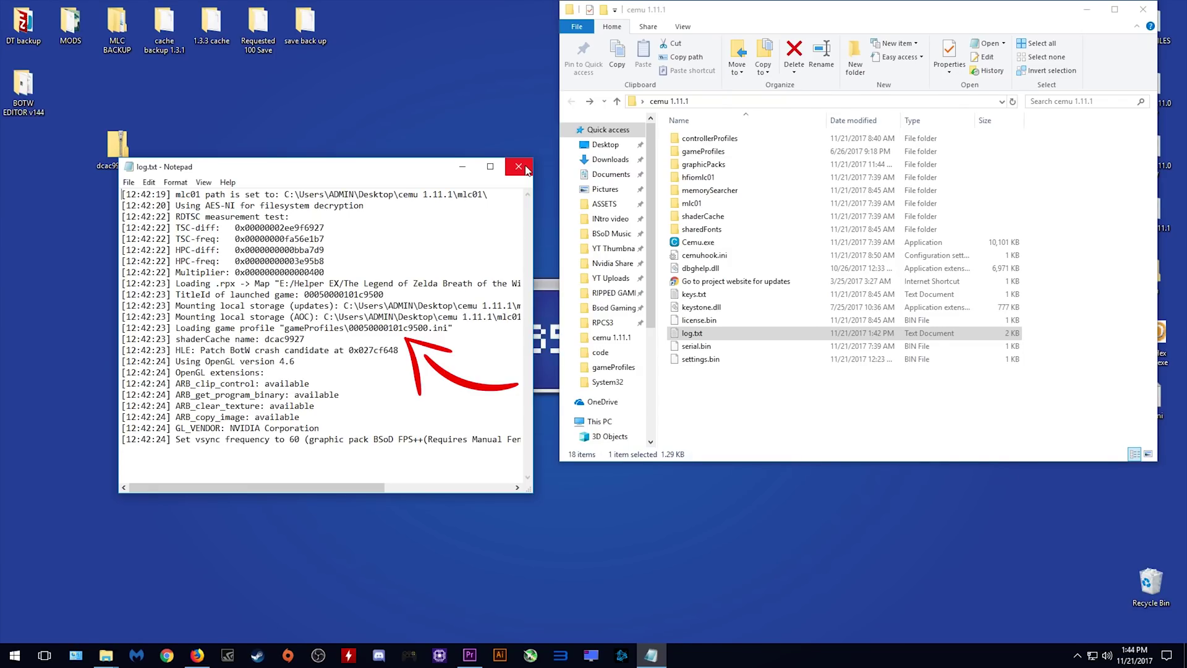
{"action": "left_click", "coordinate": [525, 169]}
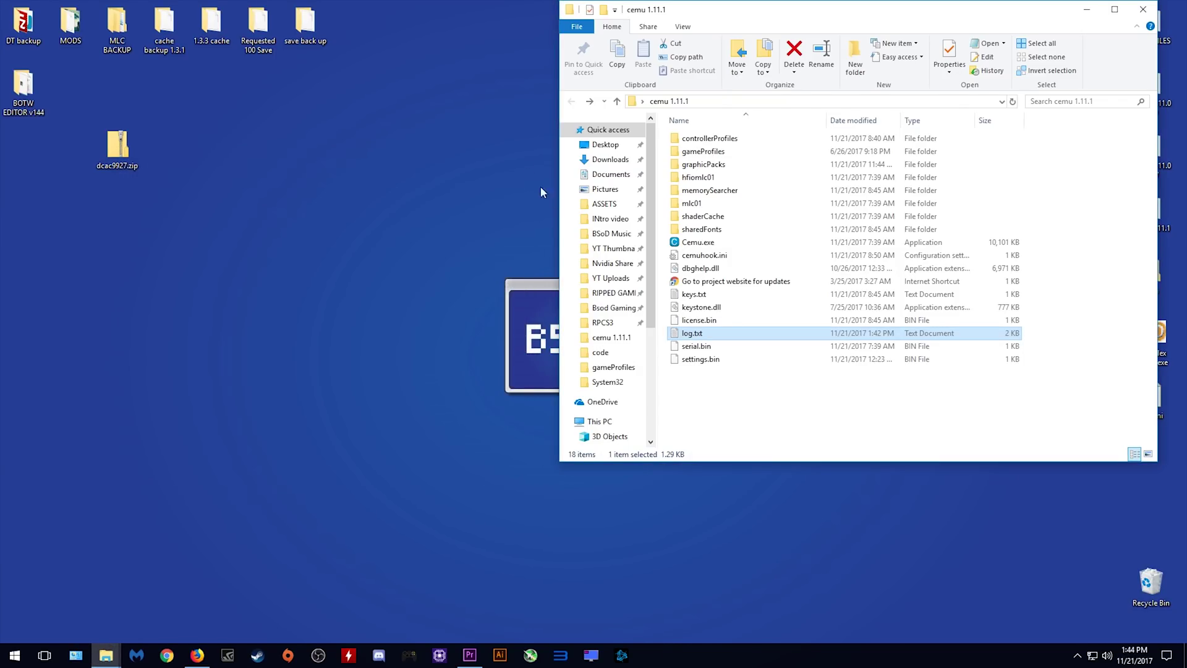
Relaunch Cemu with U-King.rpx and snap its window to the left half of the screen.
{"action": "left_click", "coordinate": [762, 409]}
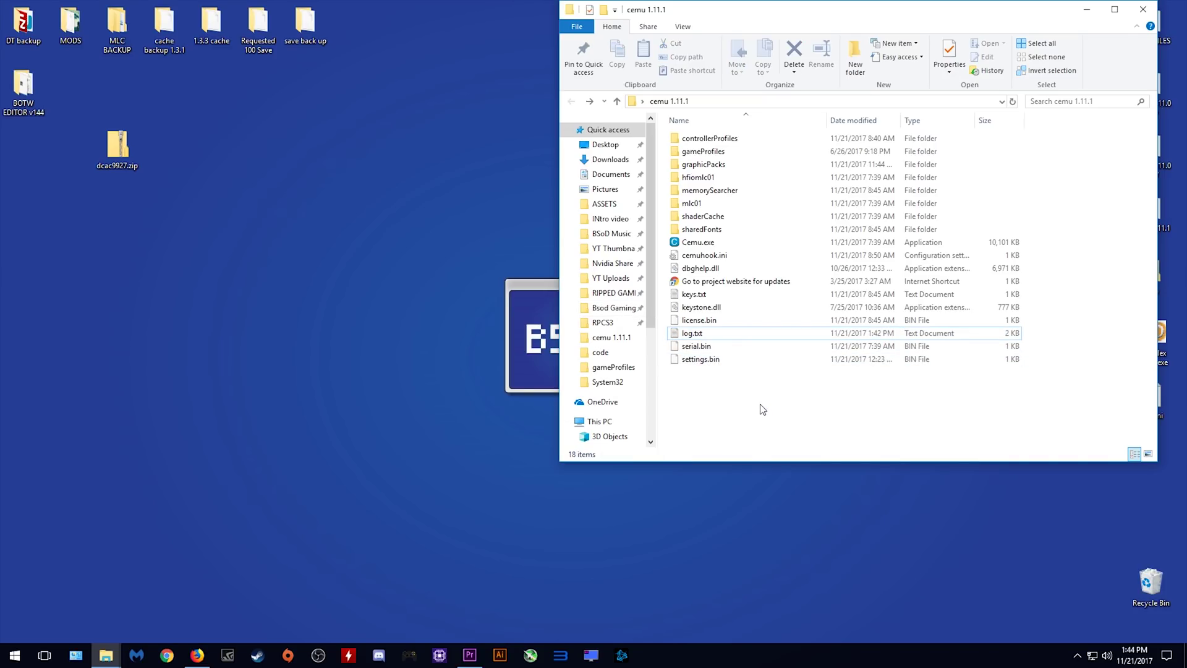
{"action": "left_click", "coordinate": [715, 246]}
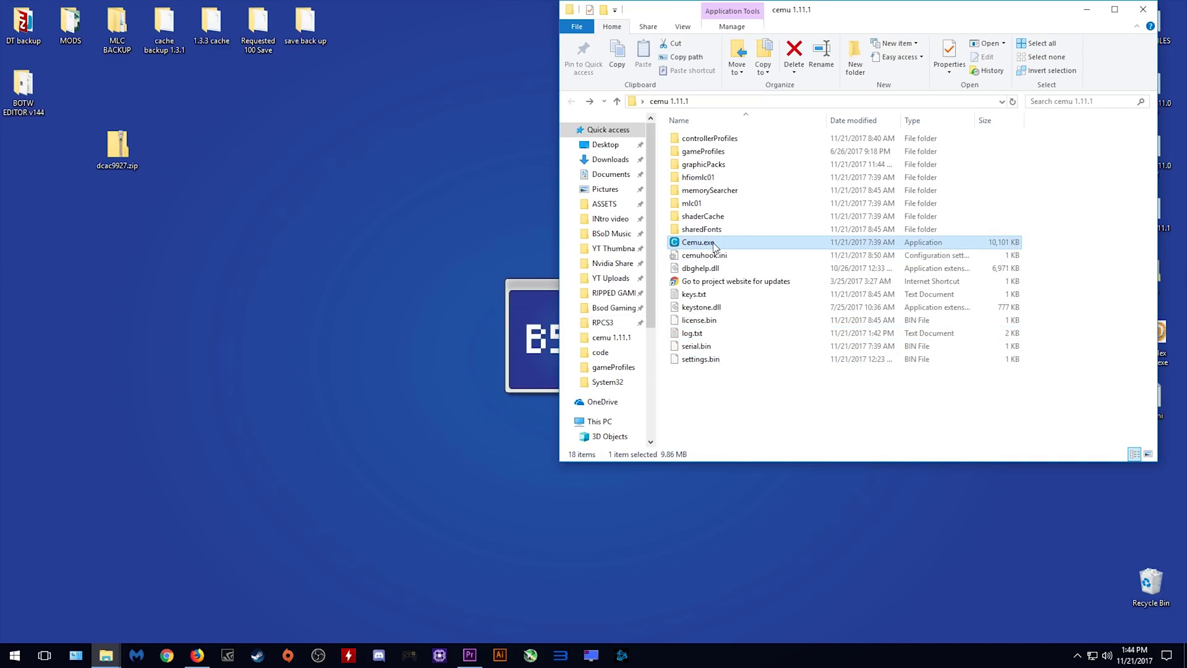
{"action": "left_click", "coordinate": [46, 55]}
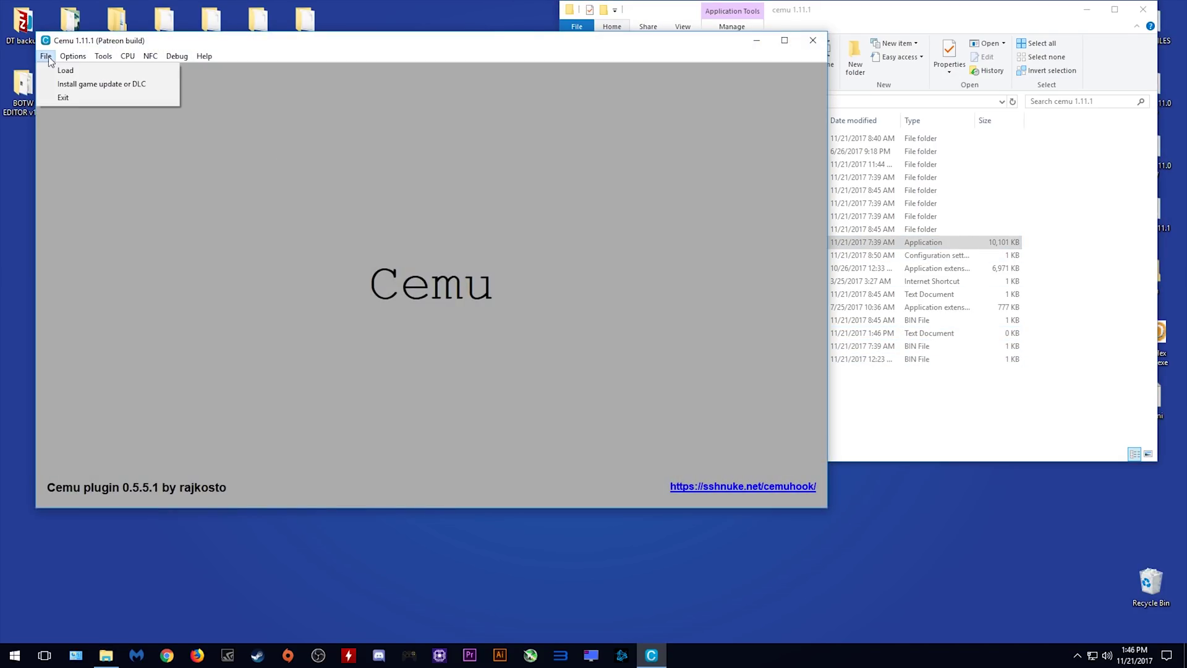
{"action": "left_click", "coordinate": [59, 70]}
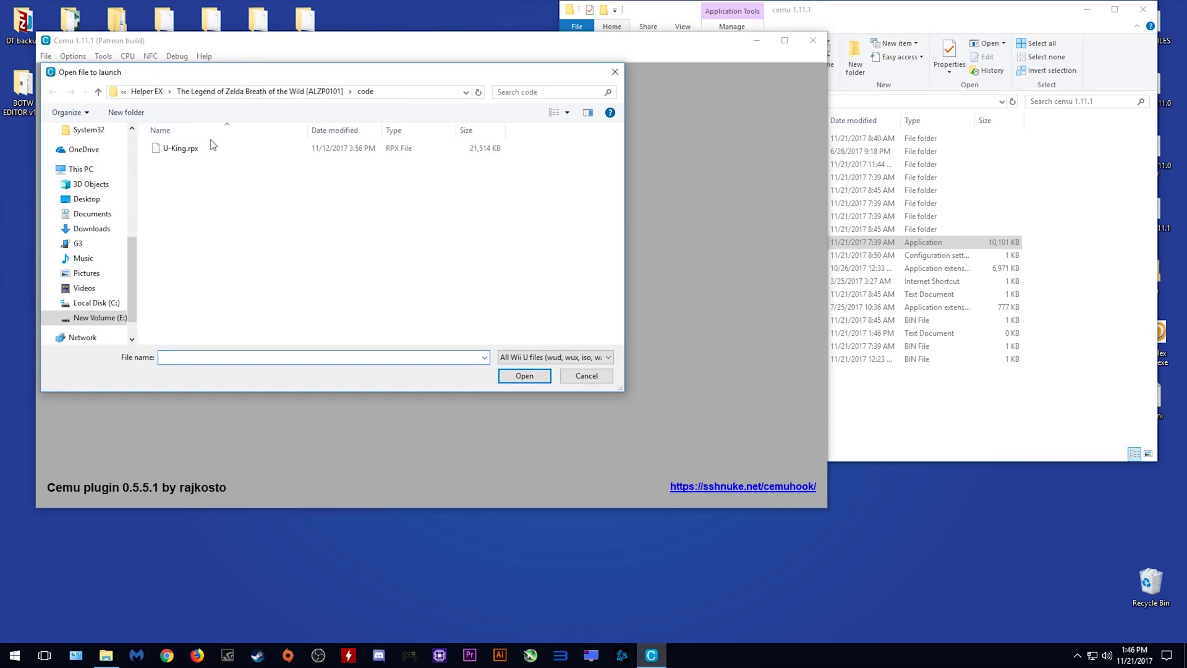
{"action": "left_click", "coordinate": [199, 150]}
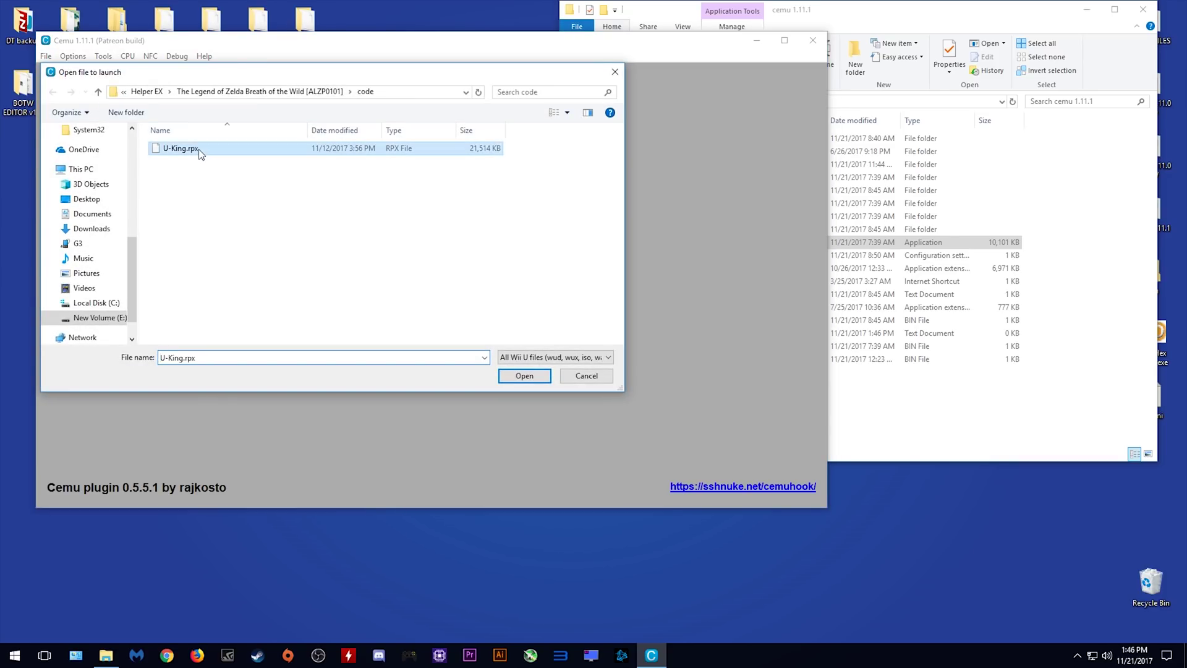
{"action": "double_click", "coordinate": [198, 149]}
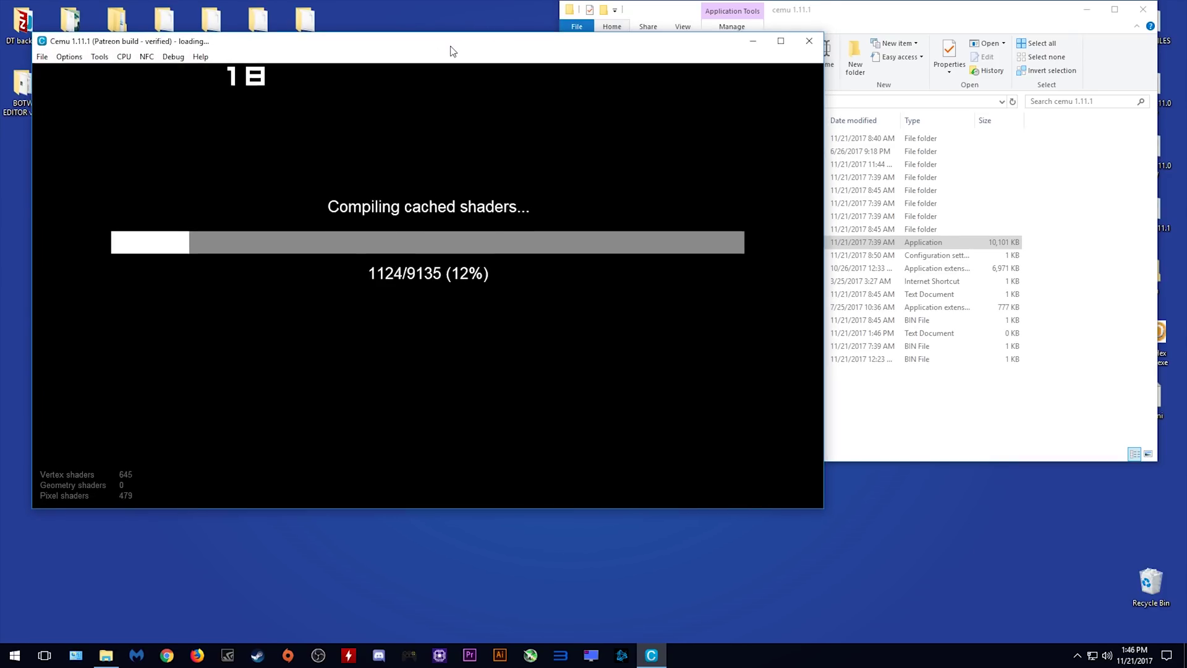
{"action": "left_click_drag", "start_coordinate": [453, 51], "coordinate": [2, 64]}
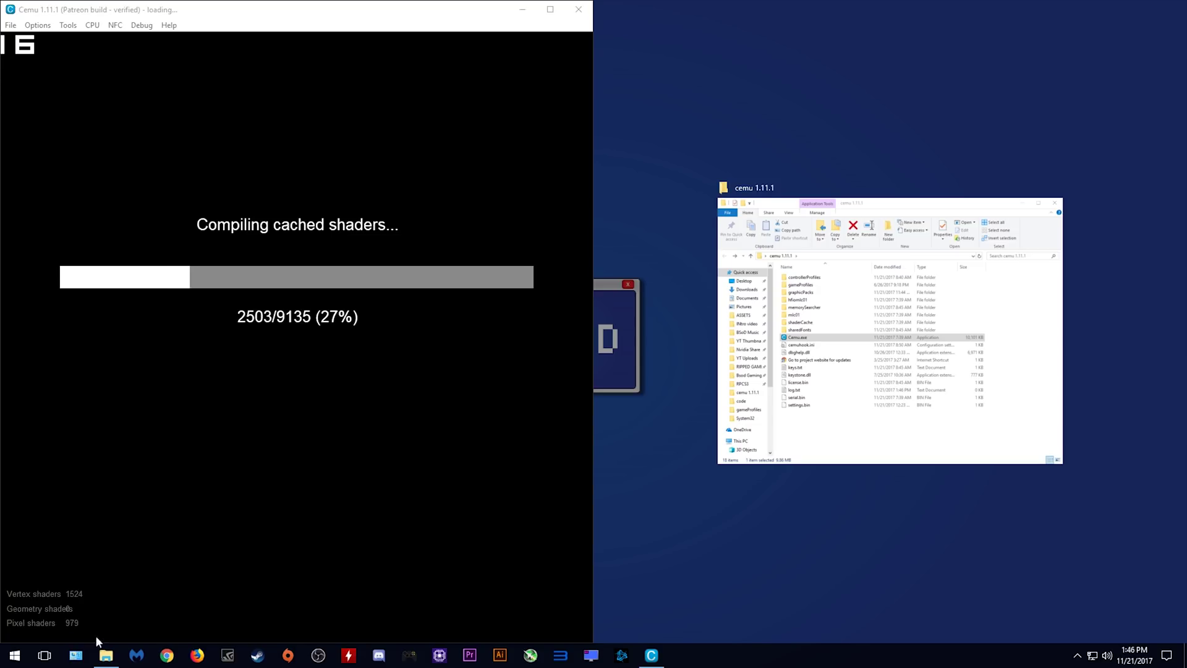
{"action": "right_click", "coordinate": [15, 655]}
Open Task Manager from the Win+X menu and view the Memory performance graph.
{"action": "left_click", "coordinate": [72, 510]}
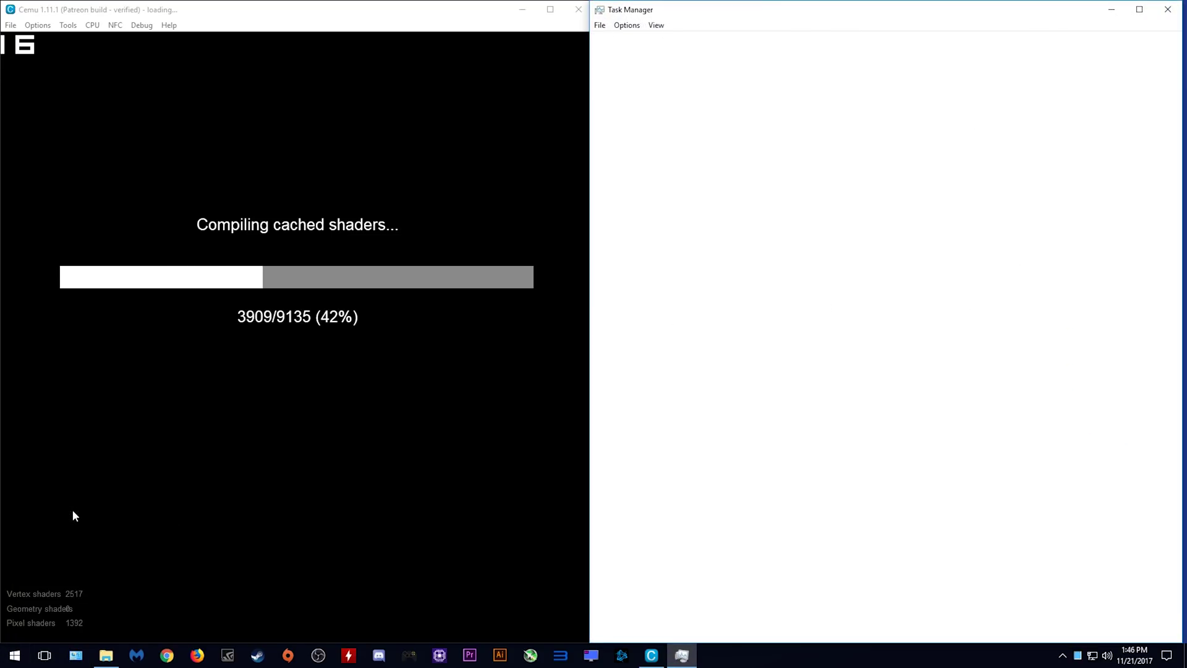
{"action": "left_click", "coordinate": [654, 41]}
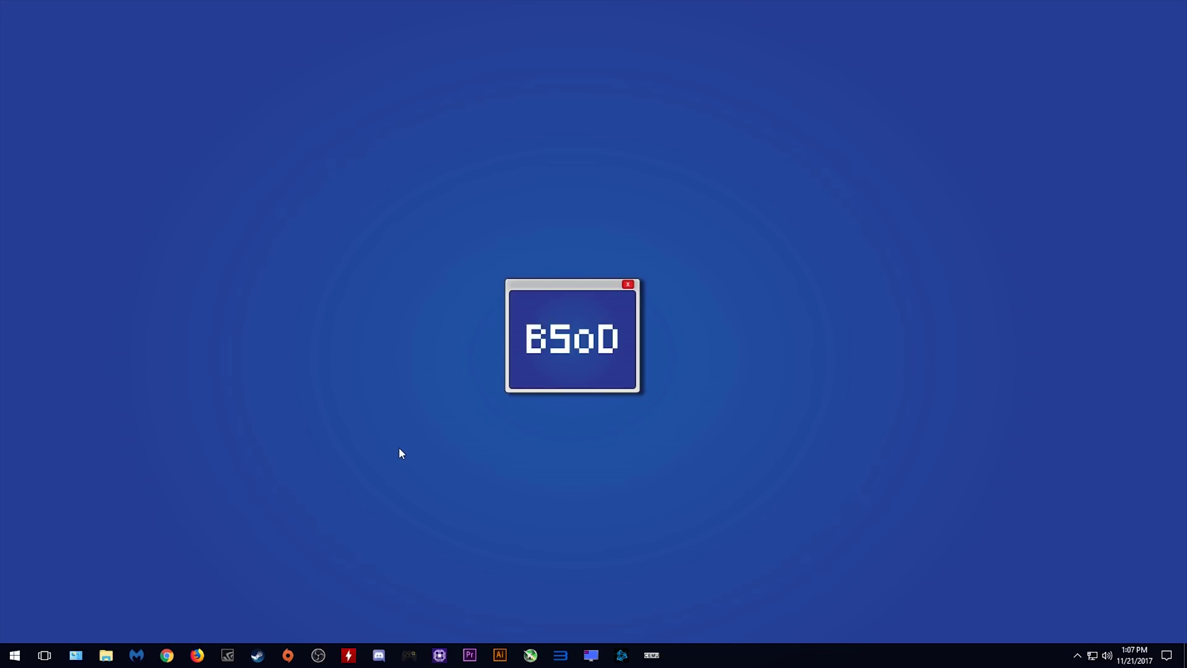
Run sysdm.cpl ,3 and reach the Virtual Memory dialog through Performance Options' Advanced tab.
{"action": "key", "text": "super+r"}
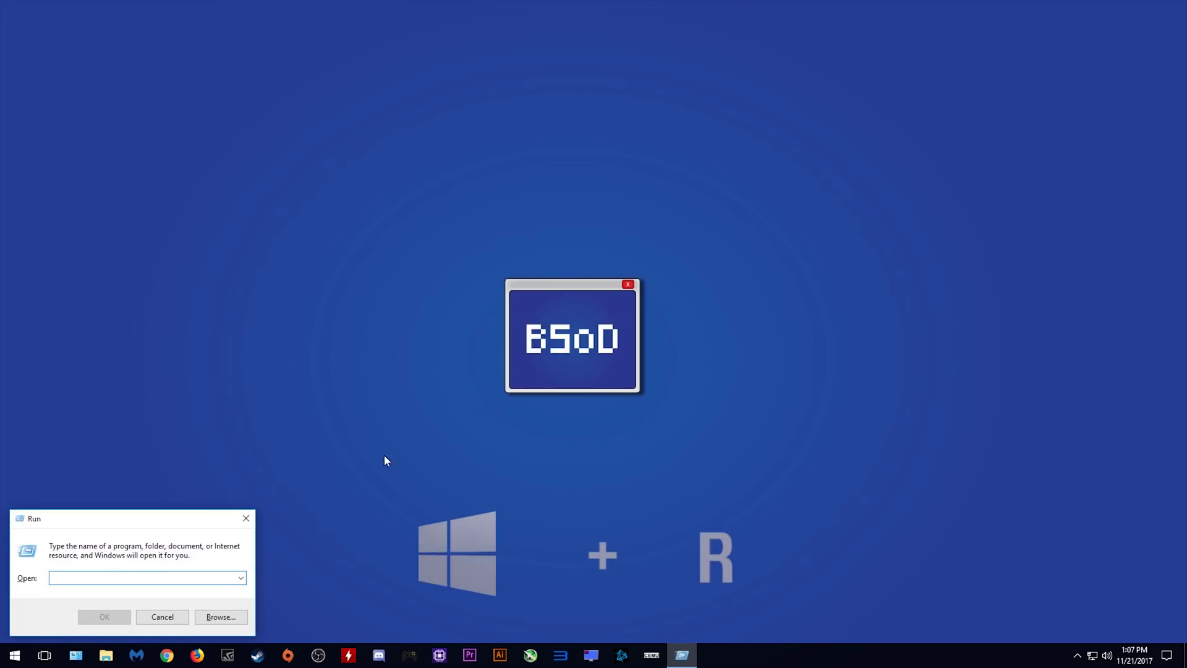
{"action": "right_click", "coordinate": [78, 579]}
{"action": "left_click", "coordinate": [99, 461]}
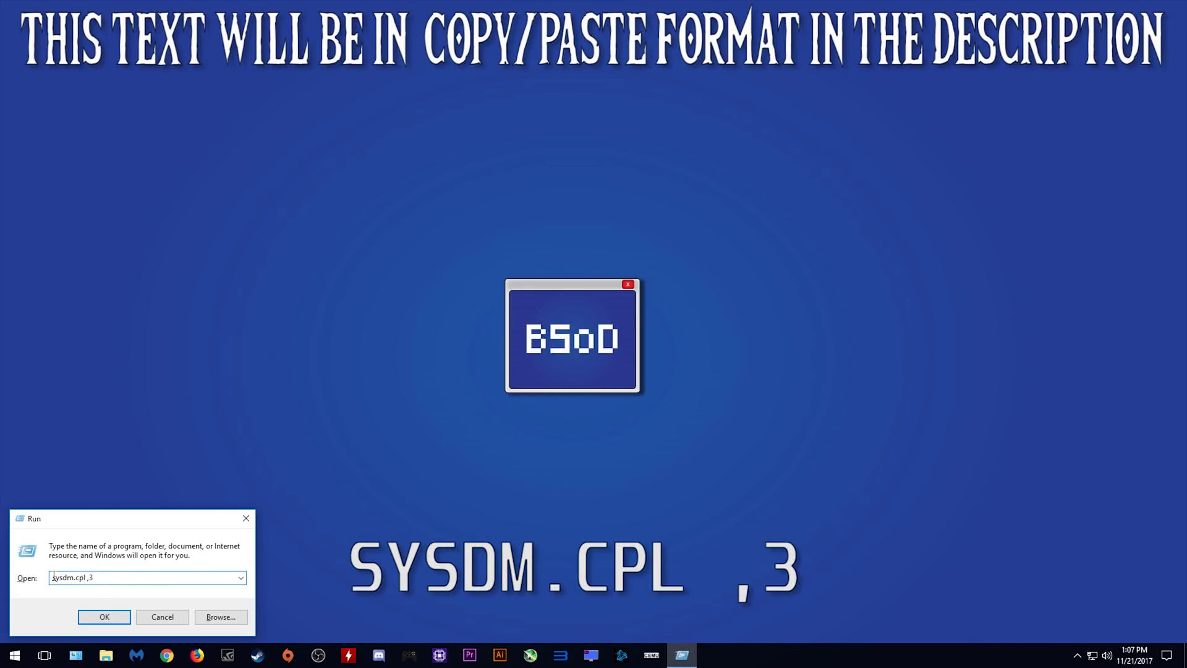
{"action": "left_click", "coordinate": [109, 615]}
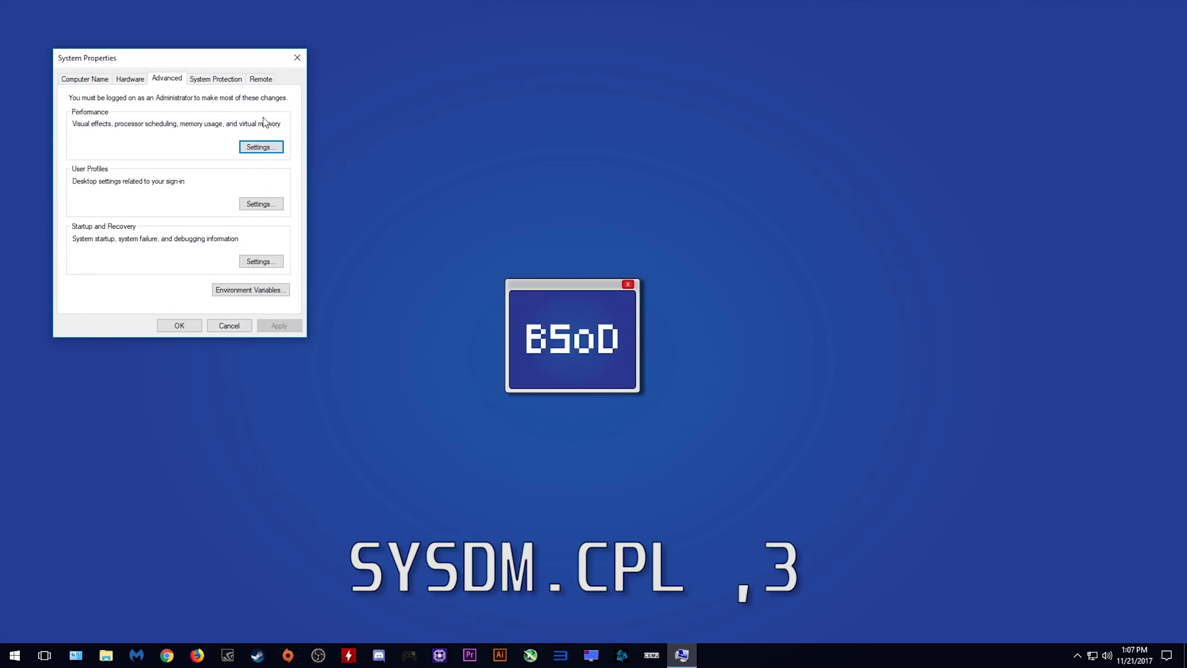
{"action": "left_click", "coordinate": [276, 150]}
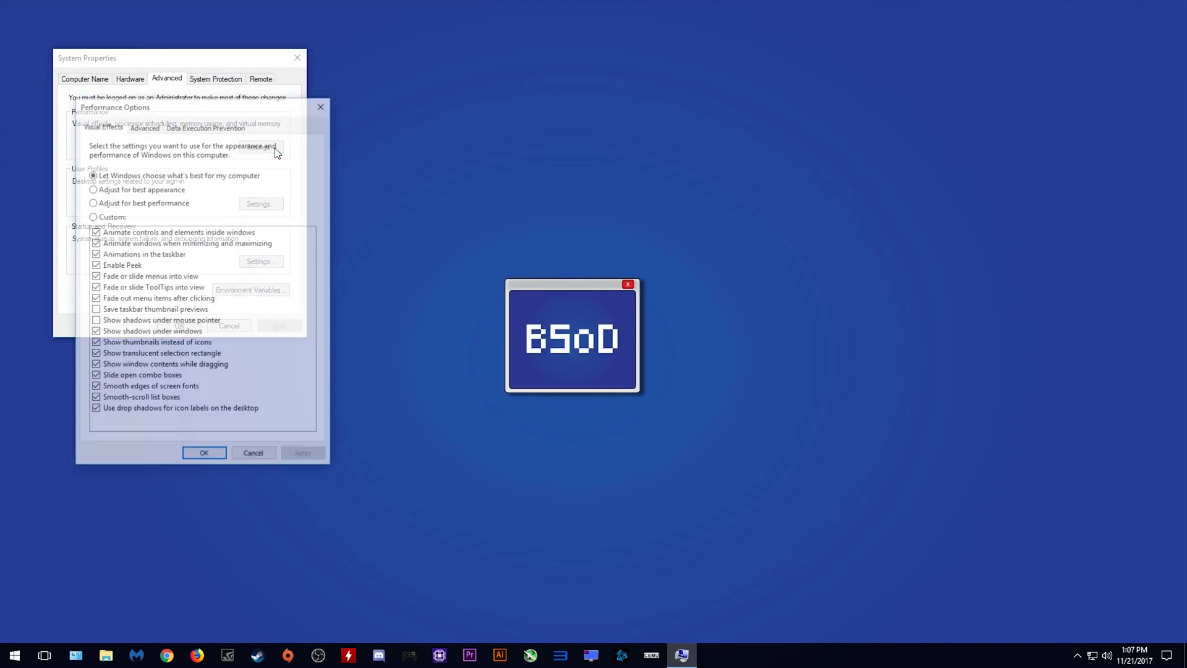
{"action": "left_click", "coordinate": [146, 127]}
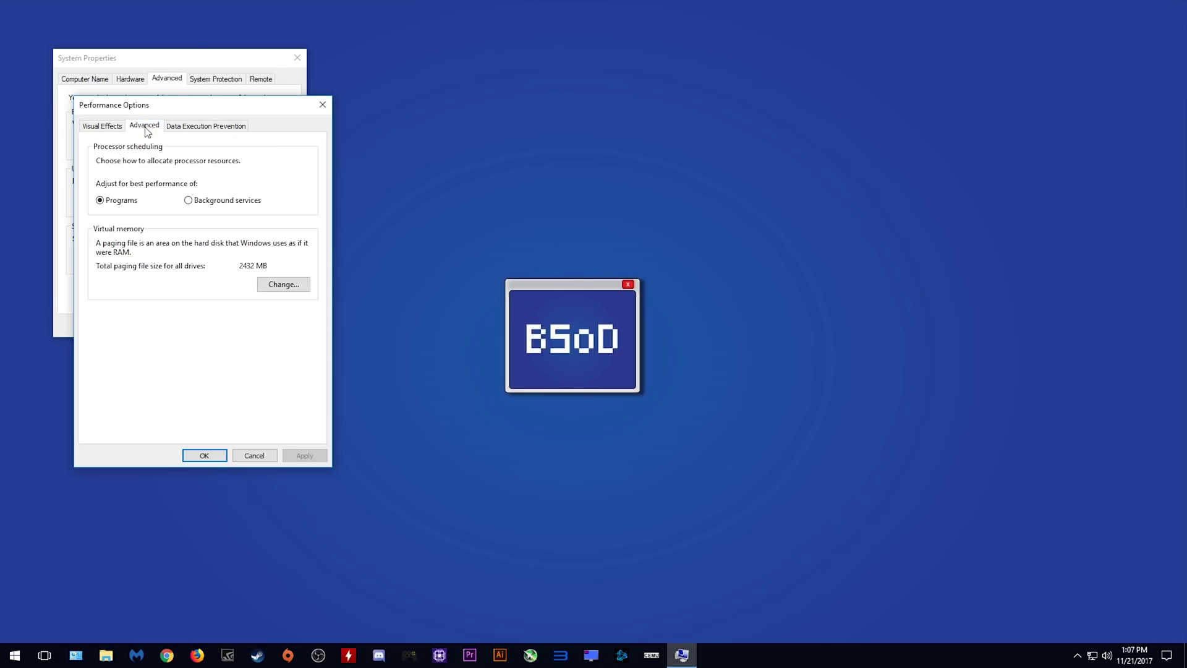
{"action": "left_click", "coordinate": [262, 288]}
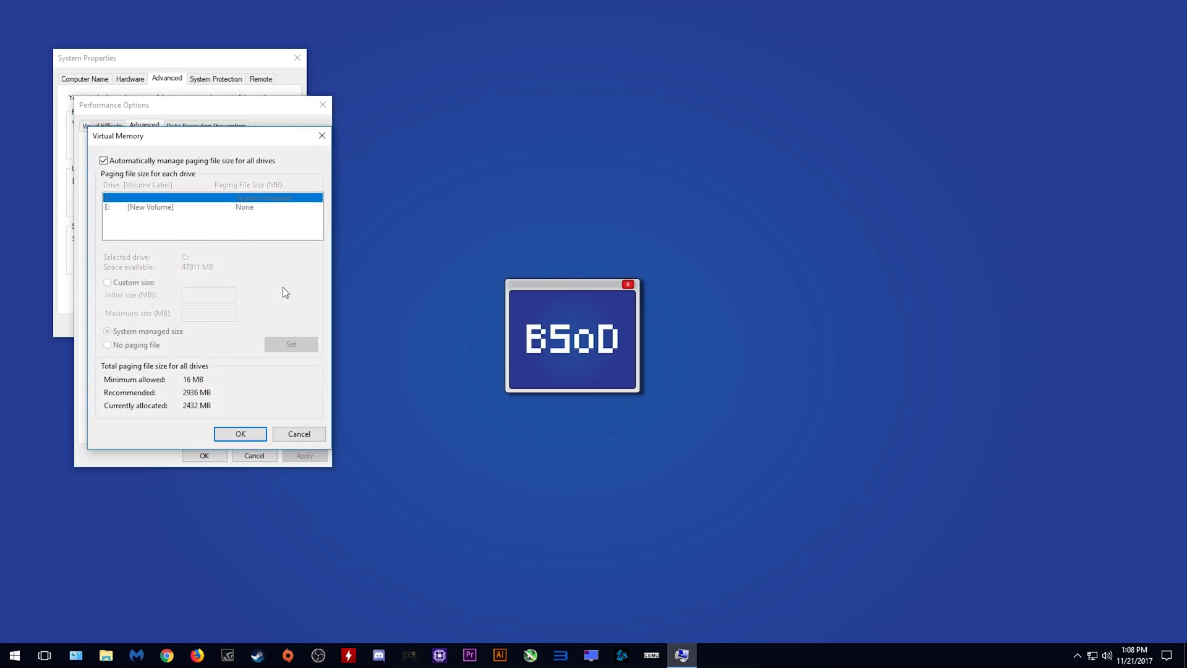
Turn off automatic management and give C: a custom 8000 MB initial and maximum paging file.
{"action": "left_click", "coordinate": [104, 161]}
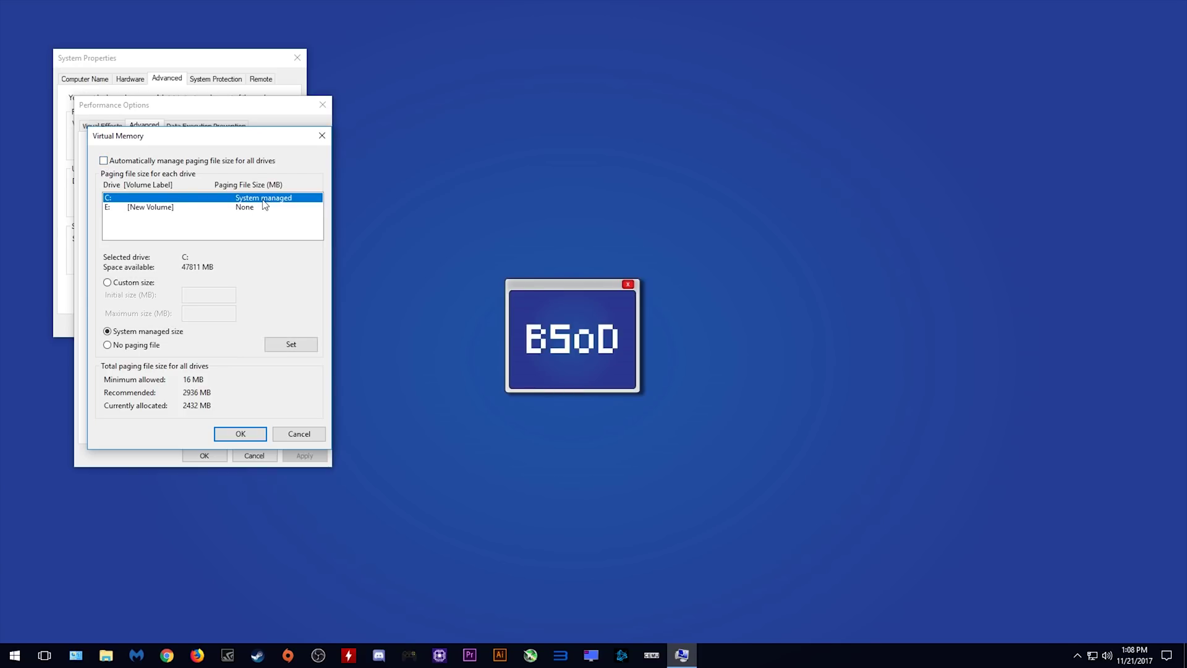
{"action": "left_click", "coordinate": [108, 283]}
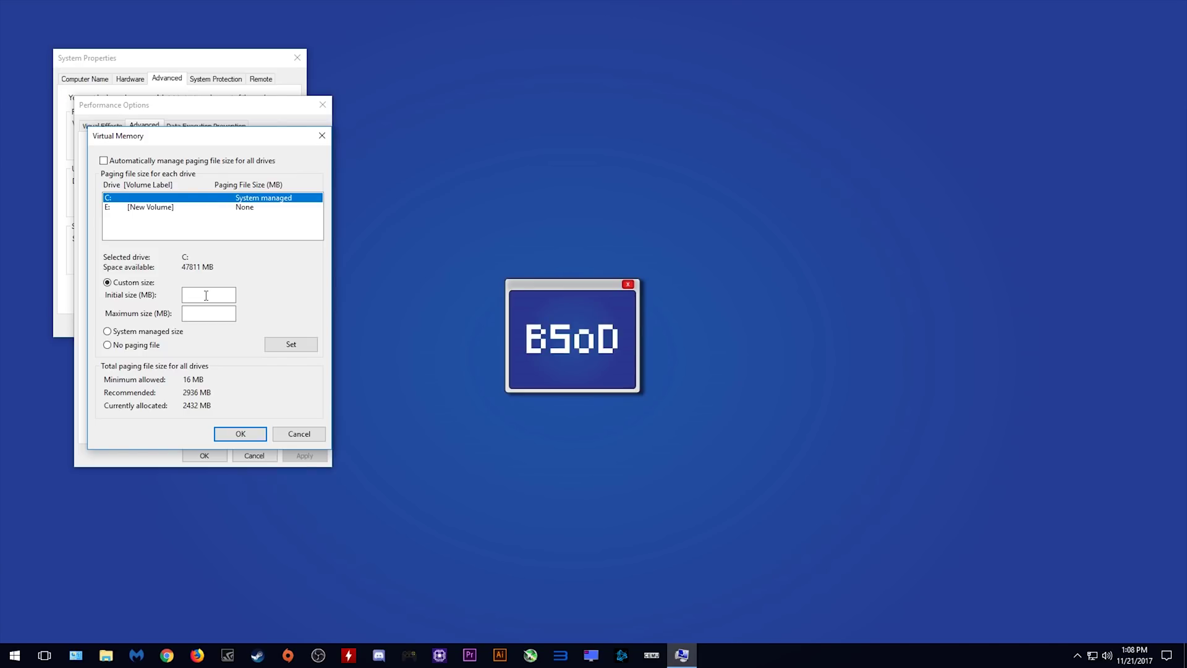
{"action": "left_click", "coordinate": [206, 295]}
{"action": "type", "text": "8000"}
{"action": "left_click", "coordinate": [212, 313]}
{"action": "left_click", "coordinate": [291, 345]}
{"action": "left_click", "coordinate": [262, 440]}
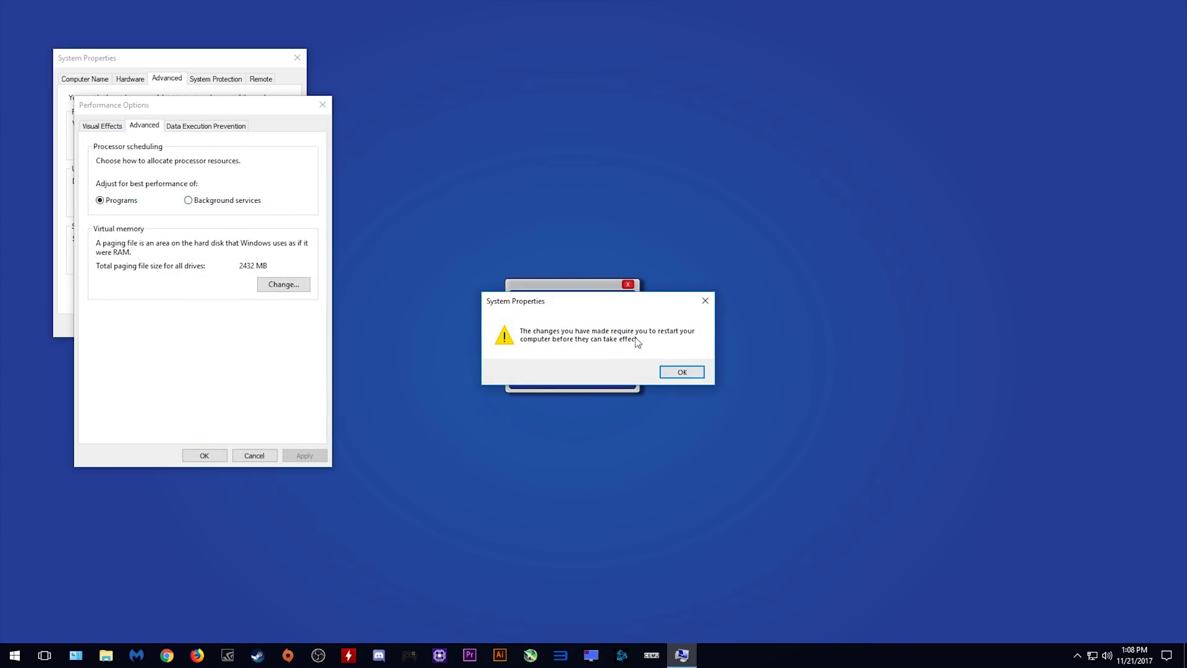
Dismiss the notice that the paging file change requires a restart.
{"action": "left_click", "coordinate": [682, 372]}
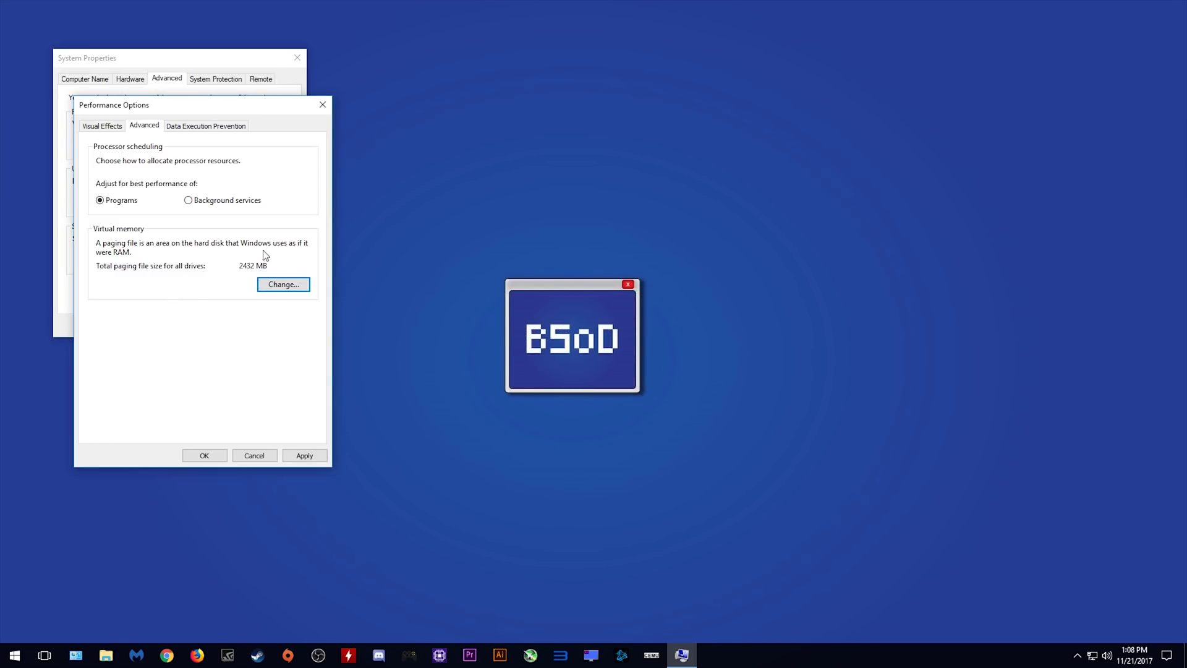